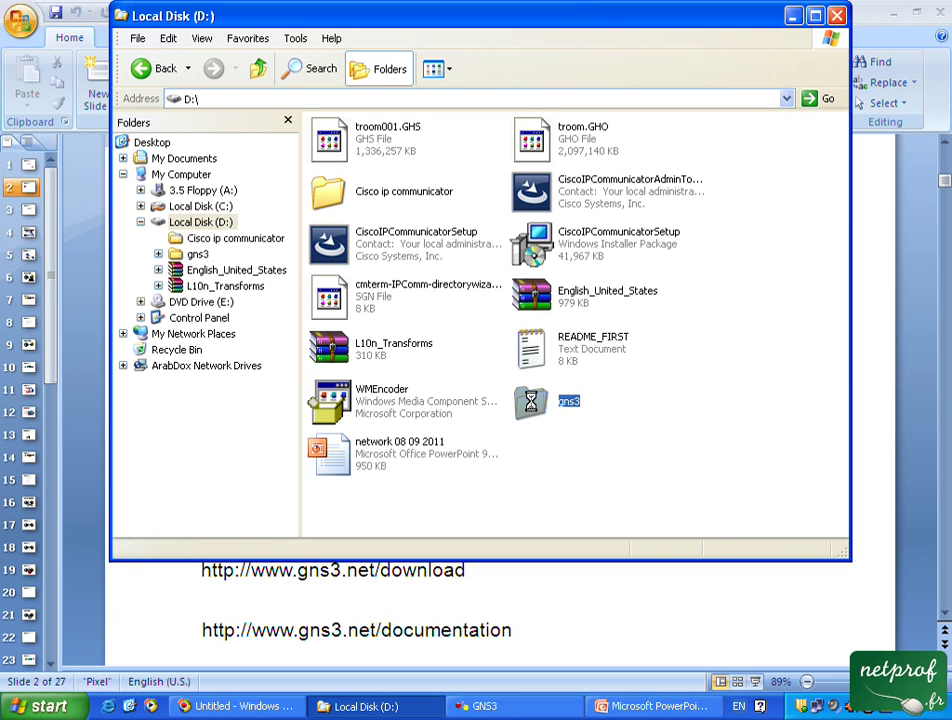
Open the gns3 folder on drive D and locate the GNS3-0.7.4 installer and the GNS3-0.5 tutorial PDF.
double_click(533, 404)
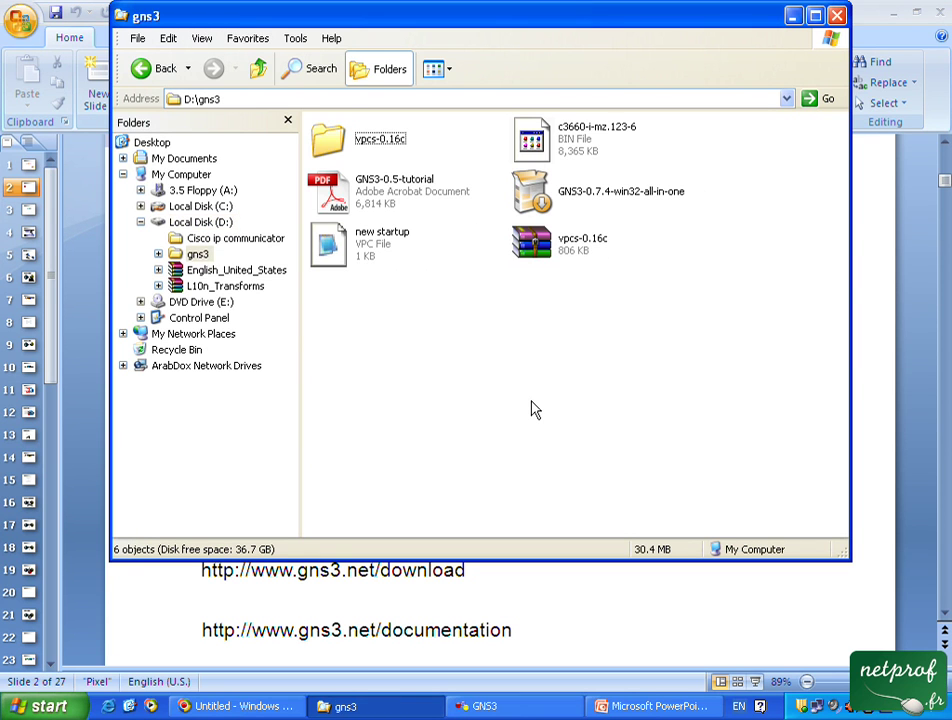
click(612, 200)
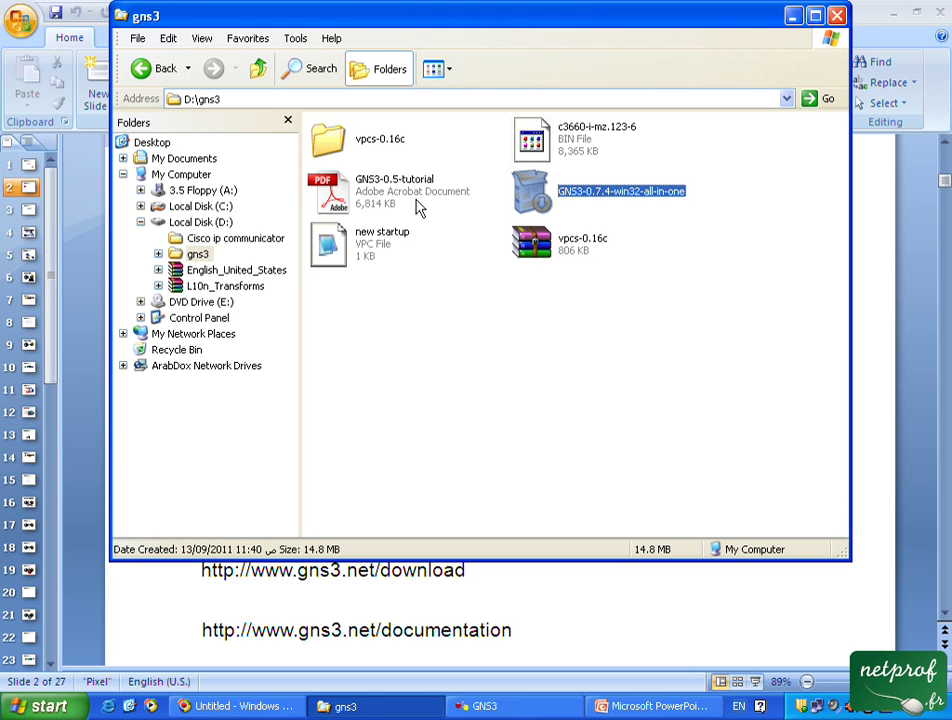
click(360, 200)
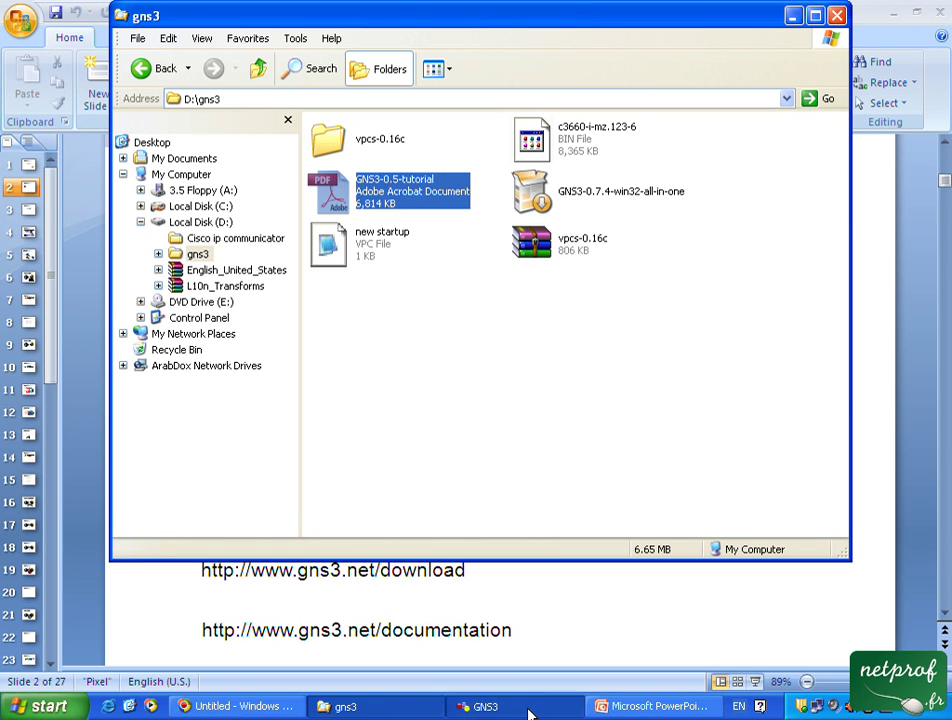
Switch to GNS3 in a maximized window and activate link drawing with the Manual type.
click(530, 712)
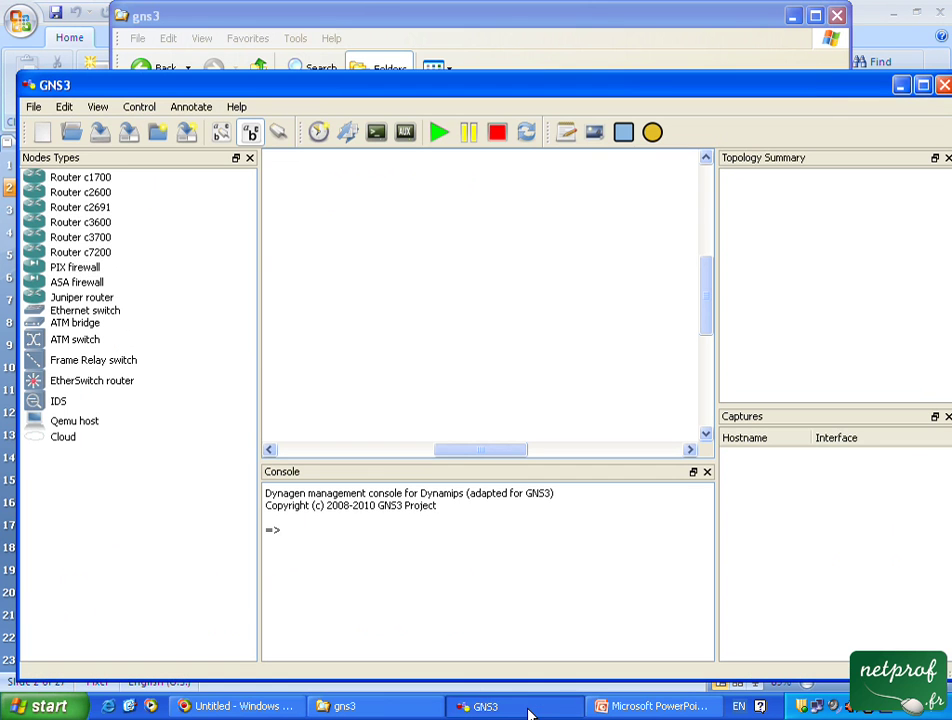
click(923, 87)
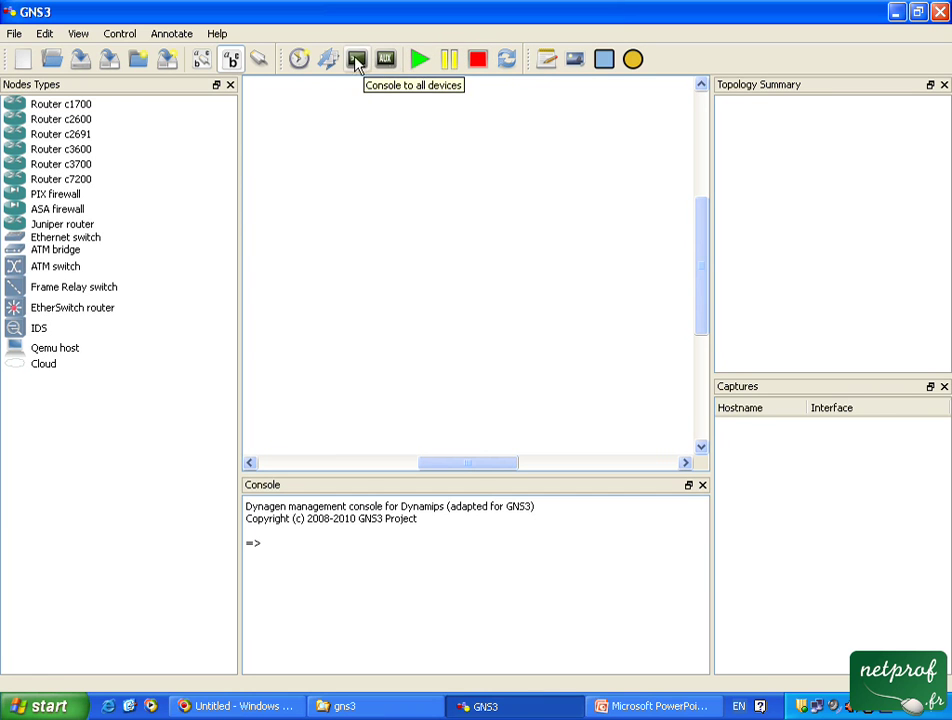
click(258, 61)
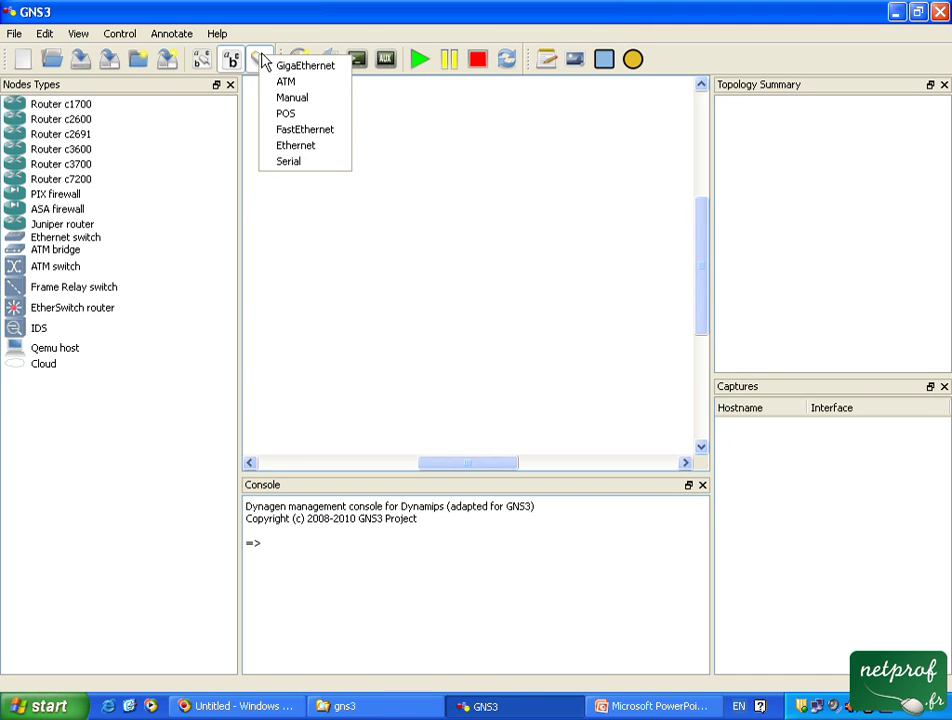
click(294, 97)
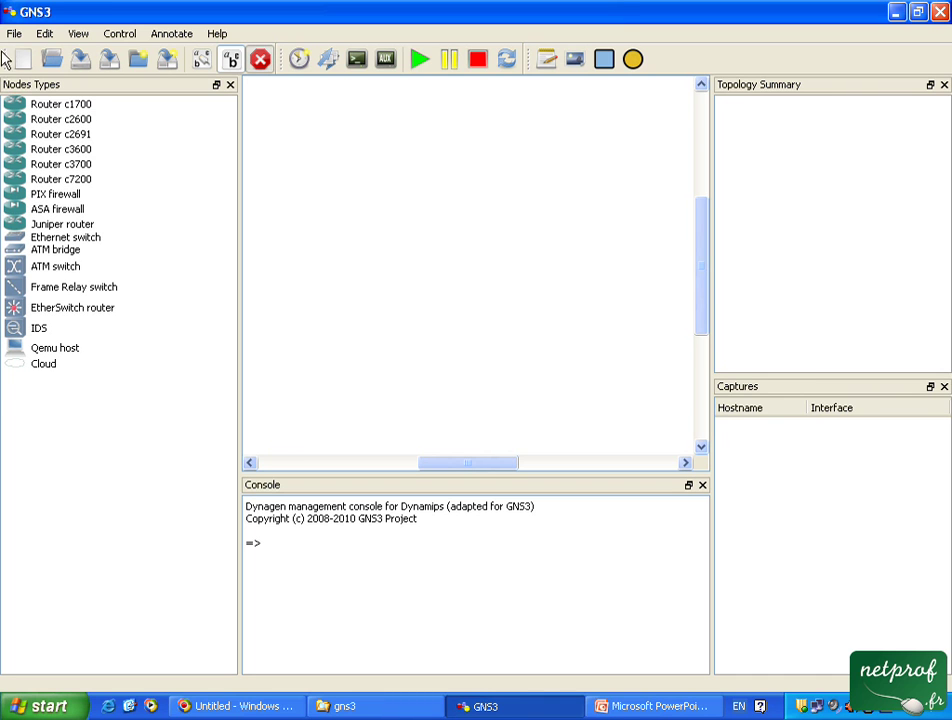
Test the Dynamips executable in the preferences and accept the settings.
click(38, 28)
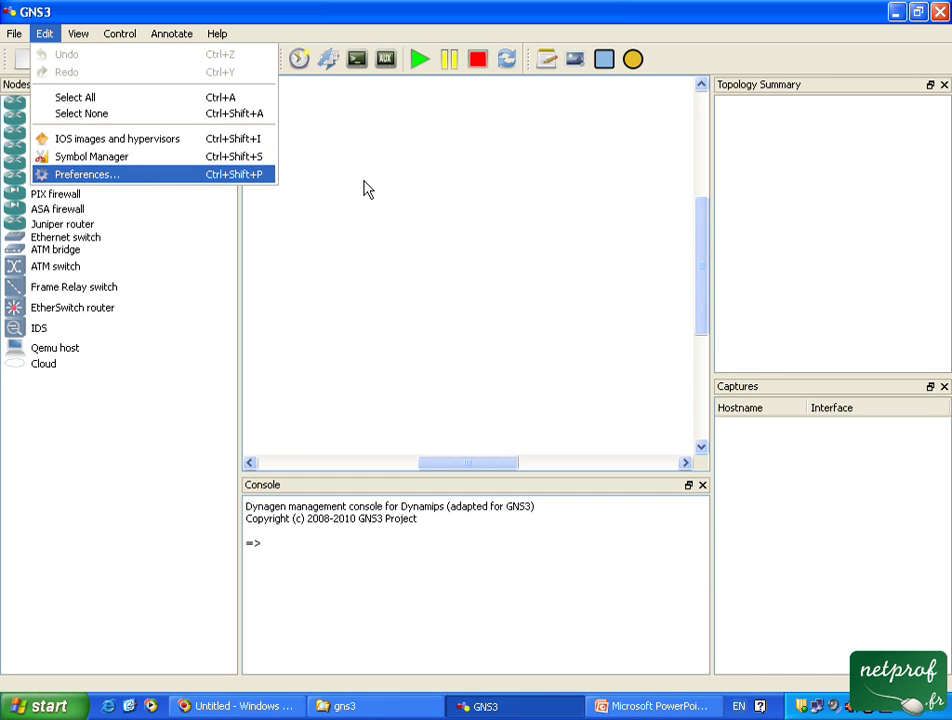
key(Return)
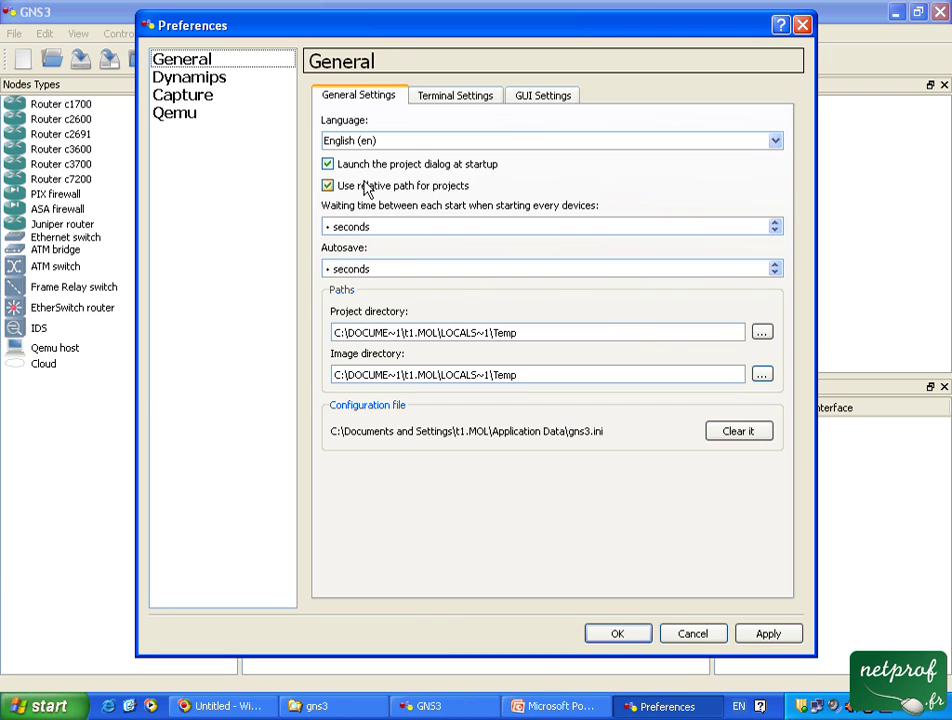
click(208, 83)
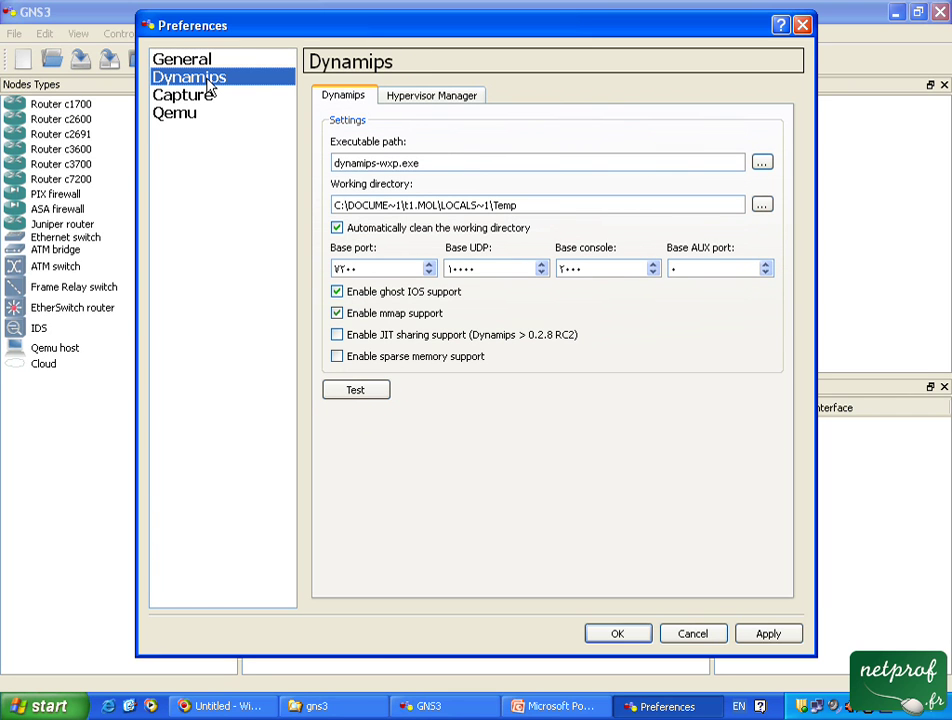
click(366, 392)
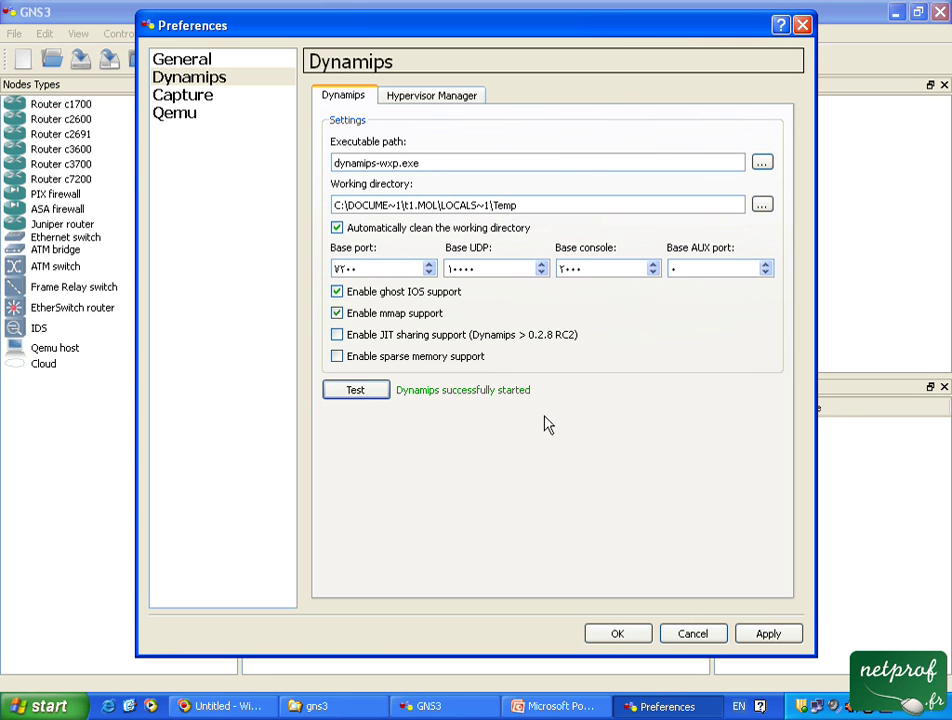
click(628, 635)
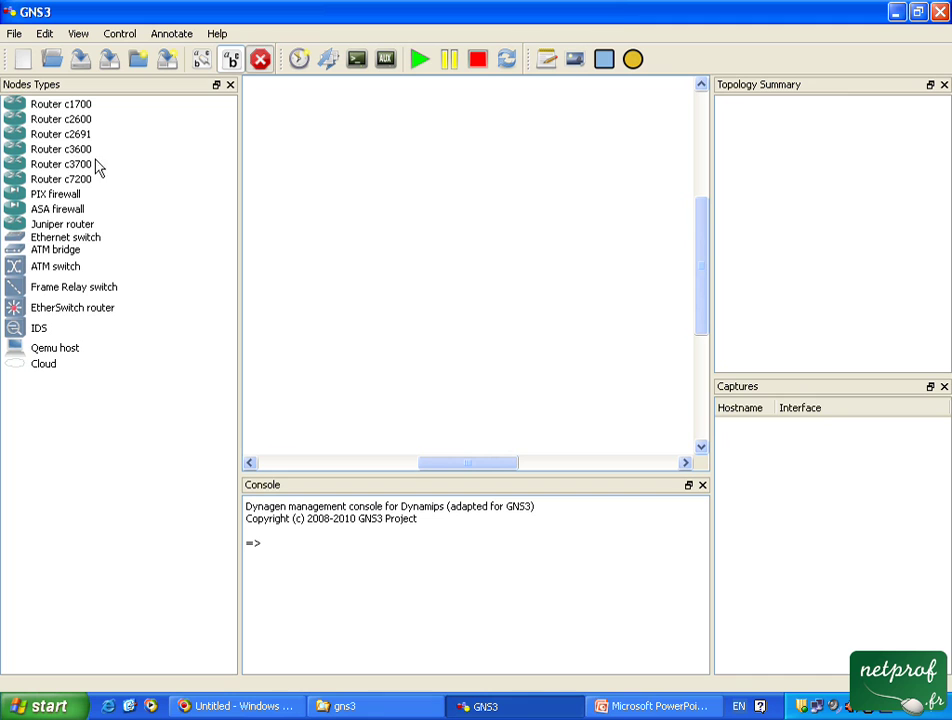
Place an Ethernet switch in the middle of the workspace and turn off link drawing.
click(78, 241)
drag(78, 242, 450, 236)
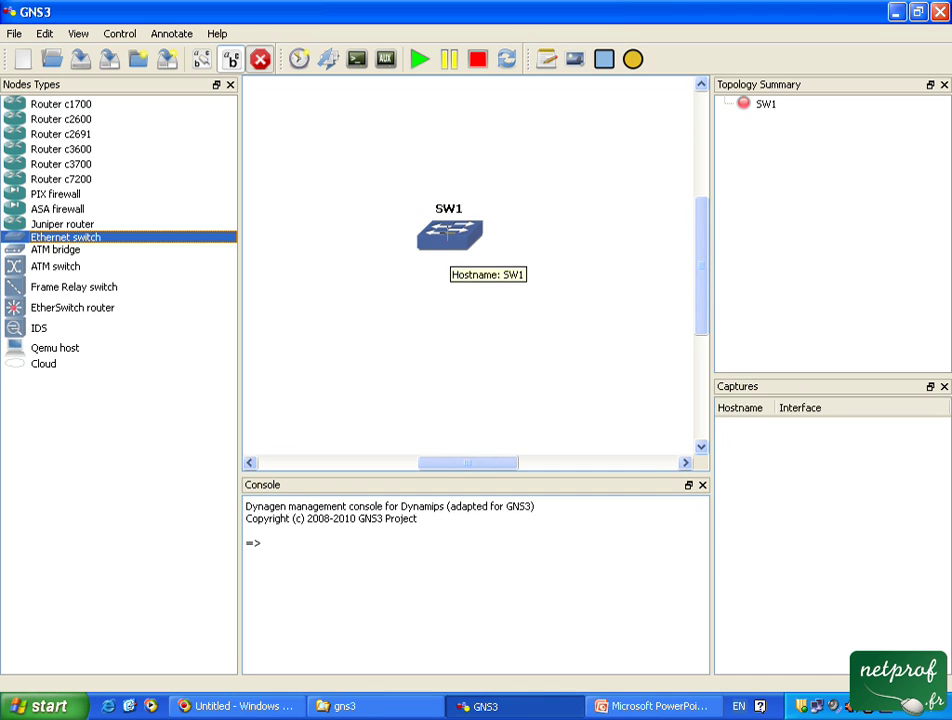
click(448, 232)
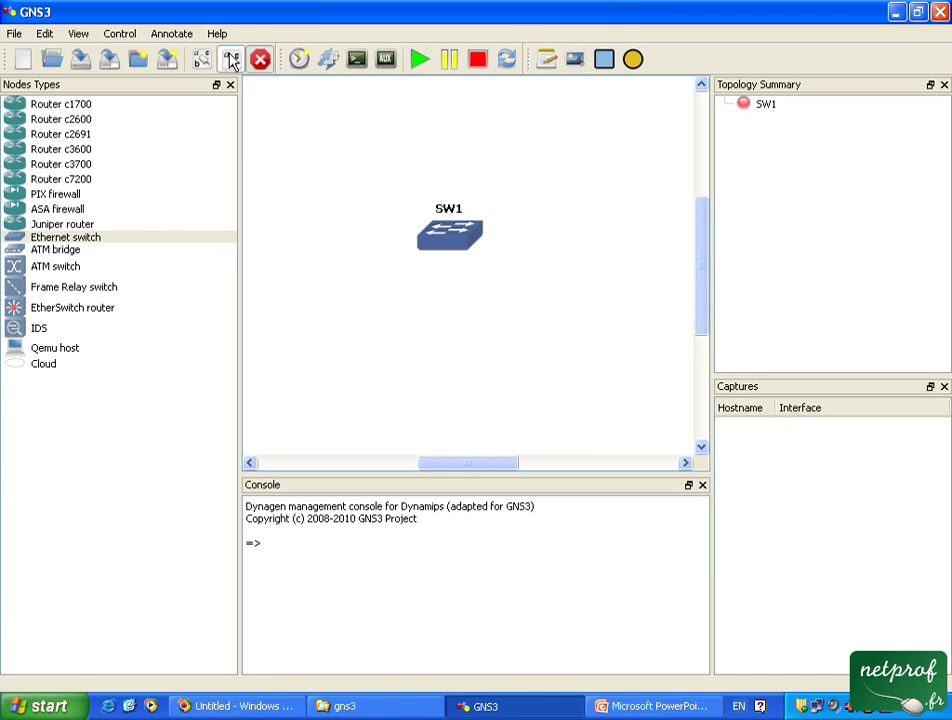
click(258, 59)
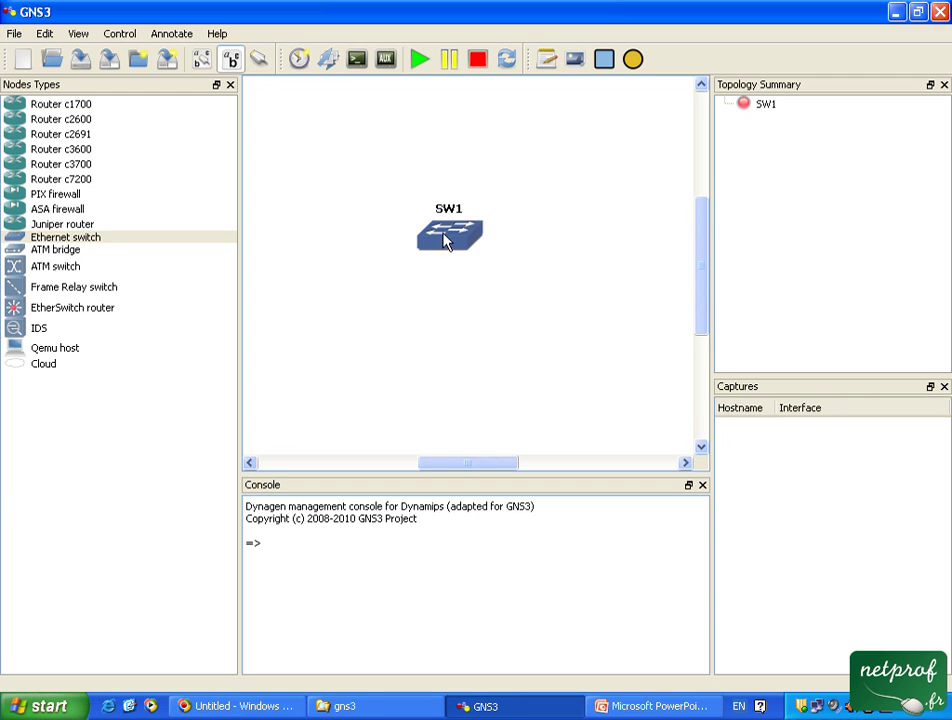
Check the port configuration of SW1 without changing it and move the switch slightly lower in the workspace.
right_click(445, 240)
click(462, 246)
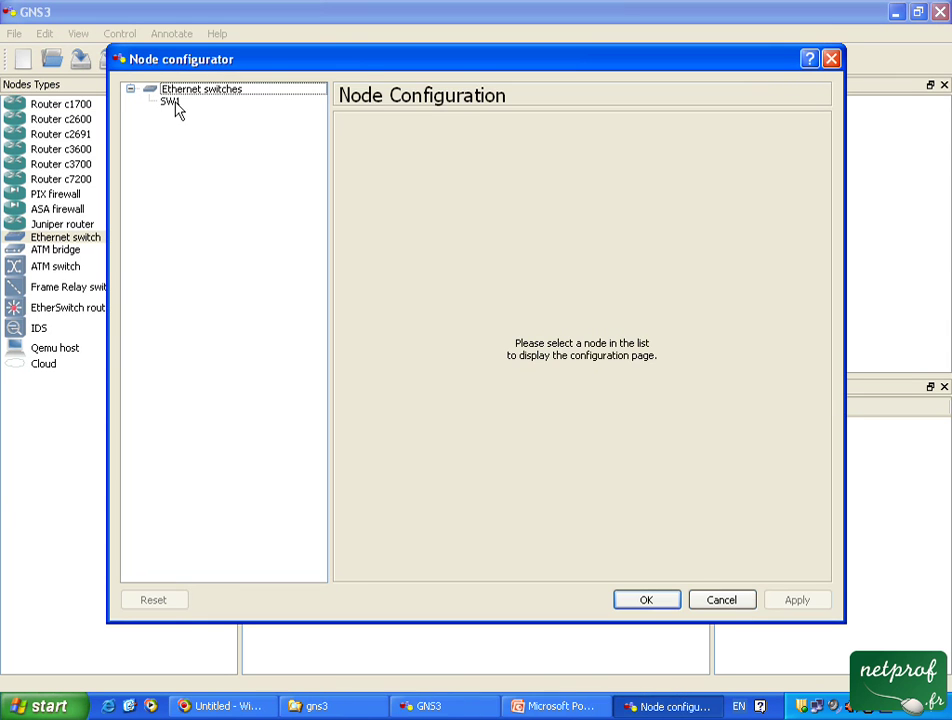
click(180, 107)
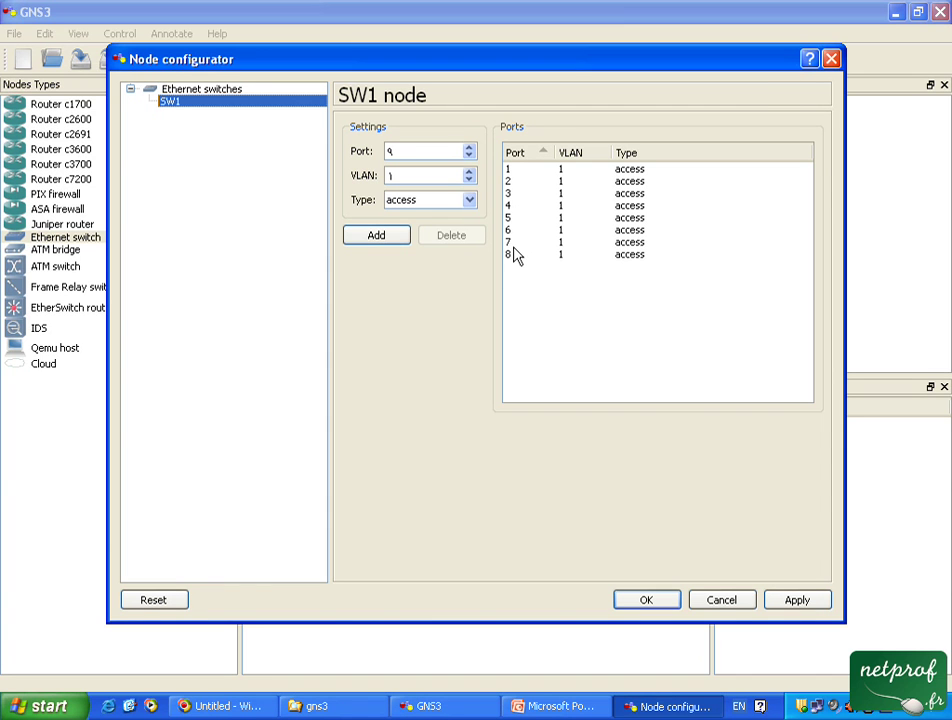
click(733, 604)
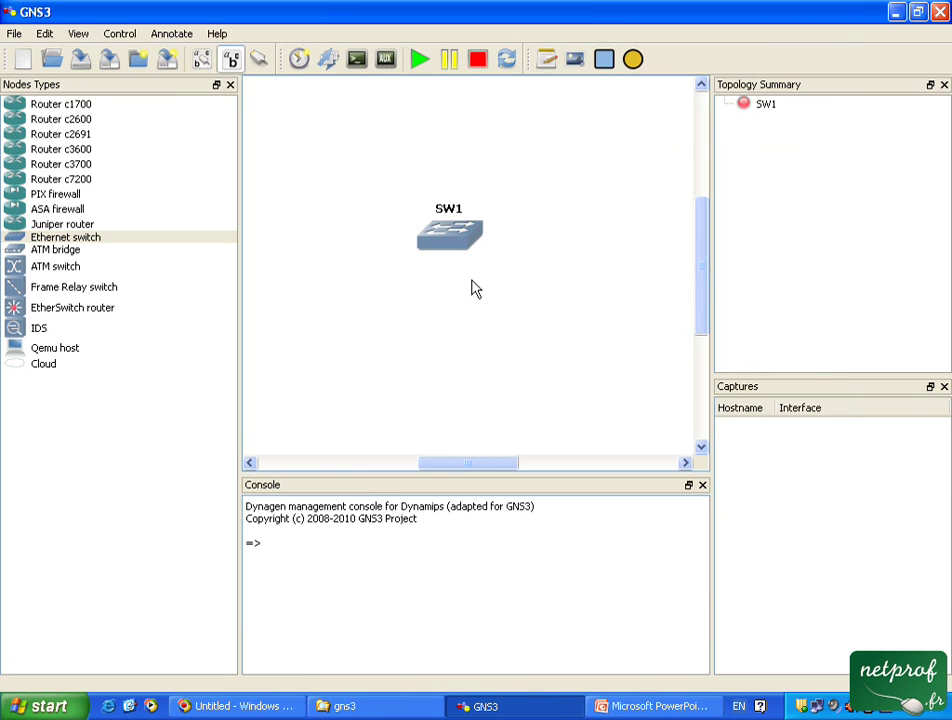
drag(448, 244, 463, 295)
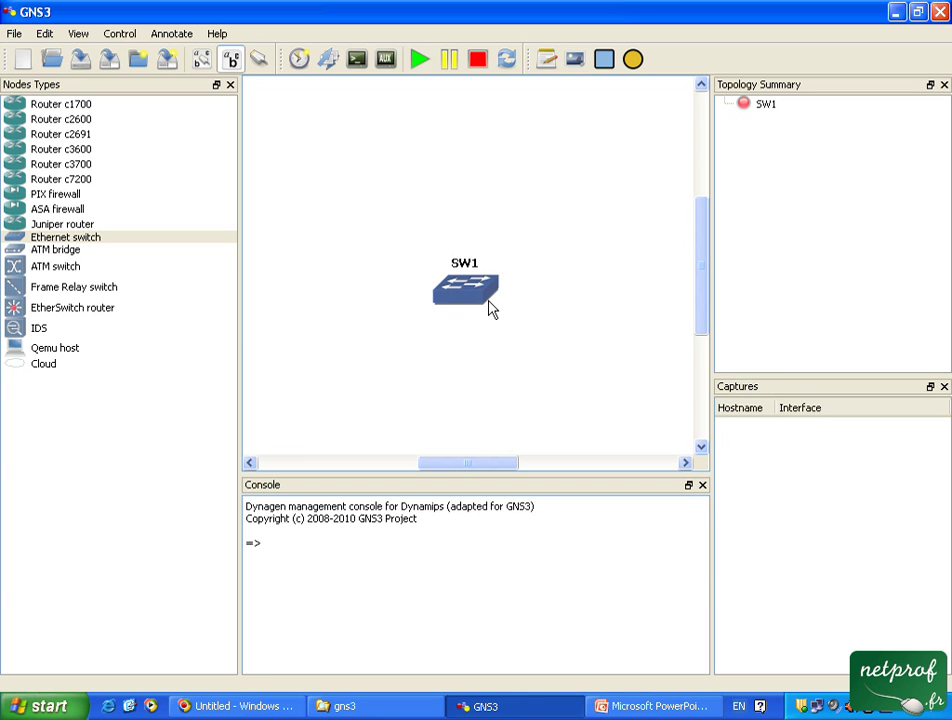
Switch to the gns3 folder, open the nested vpcs-0.16c folder and select the vpcs program.
click(380, 708)
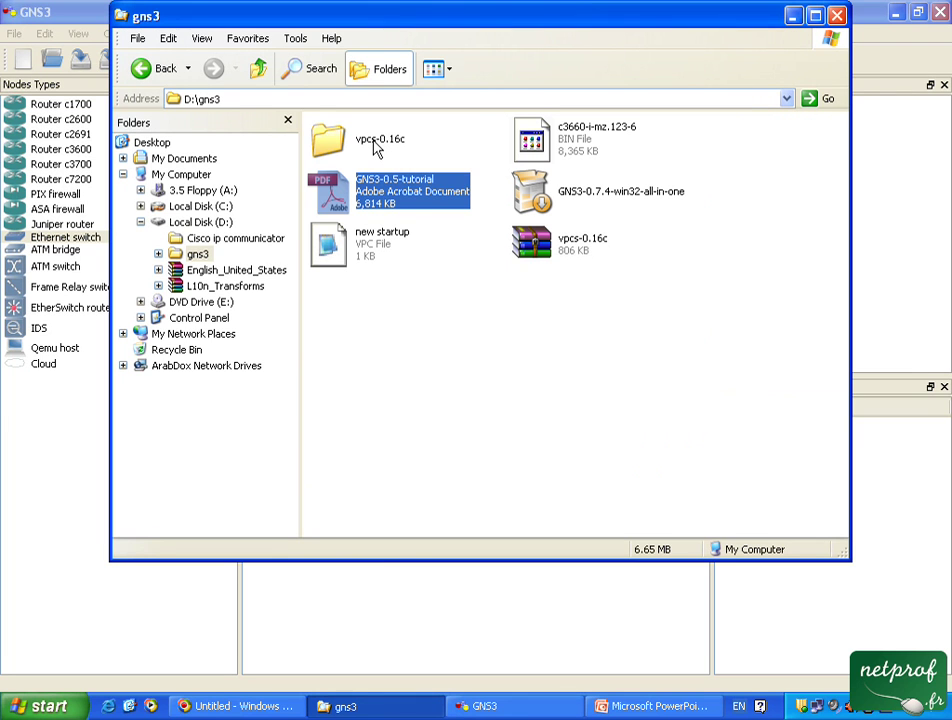
click(377, 148)
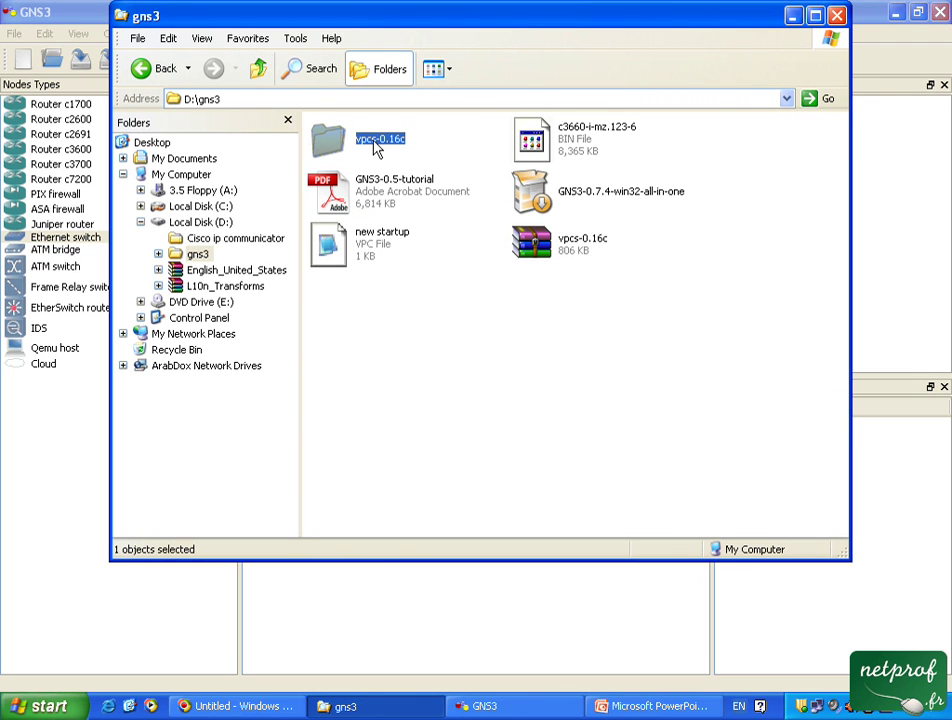
double_click(377, 145)
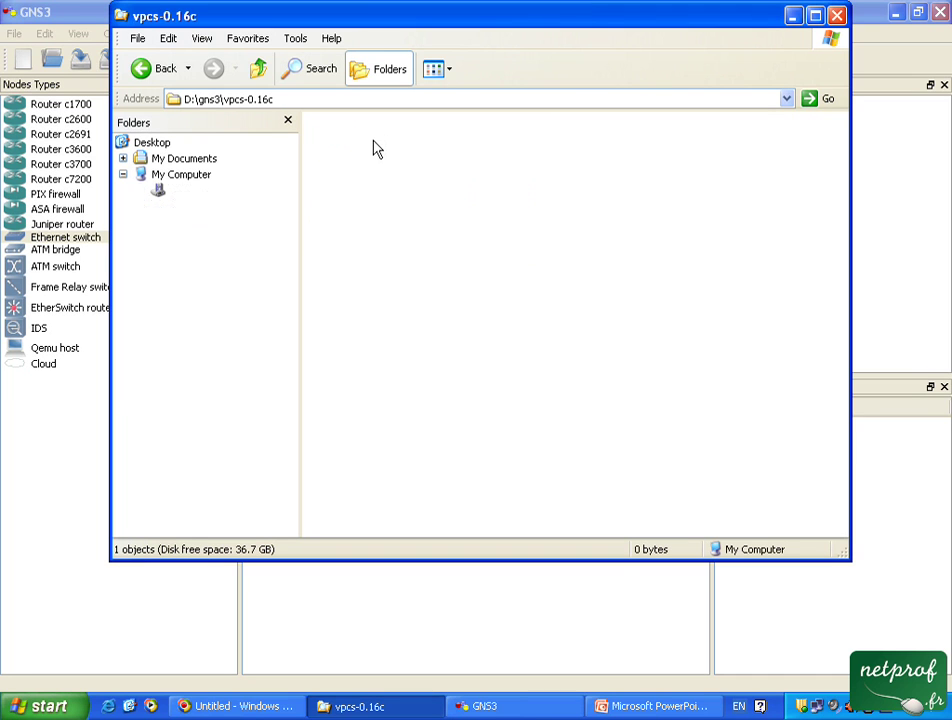
click(377, 146)
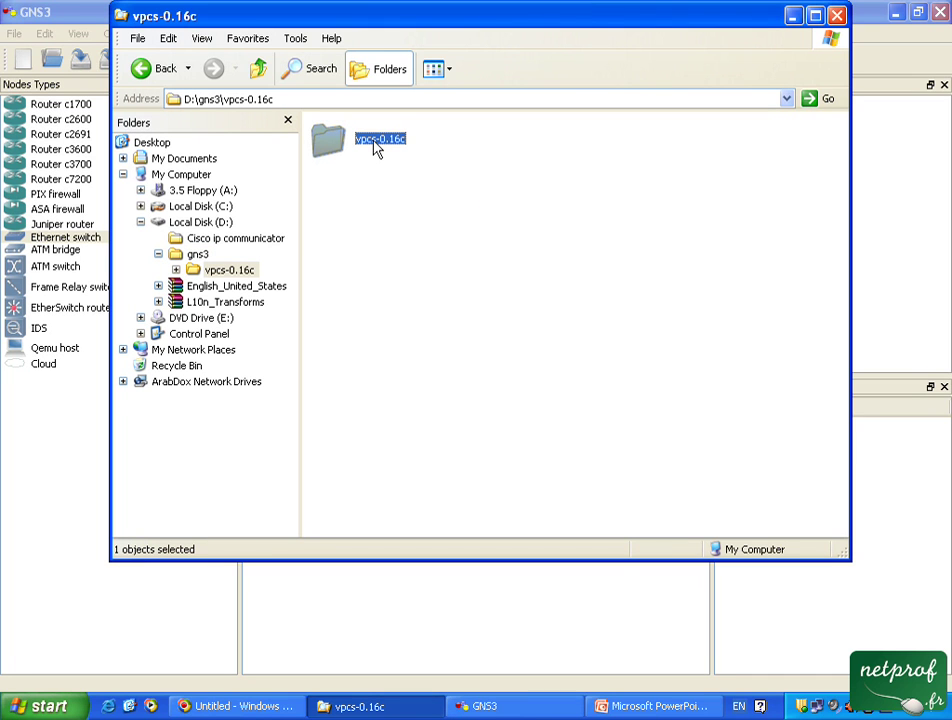
double_click(377, 146)
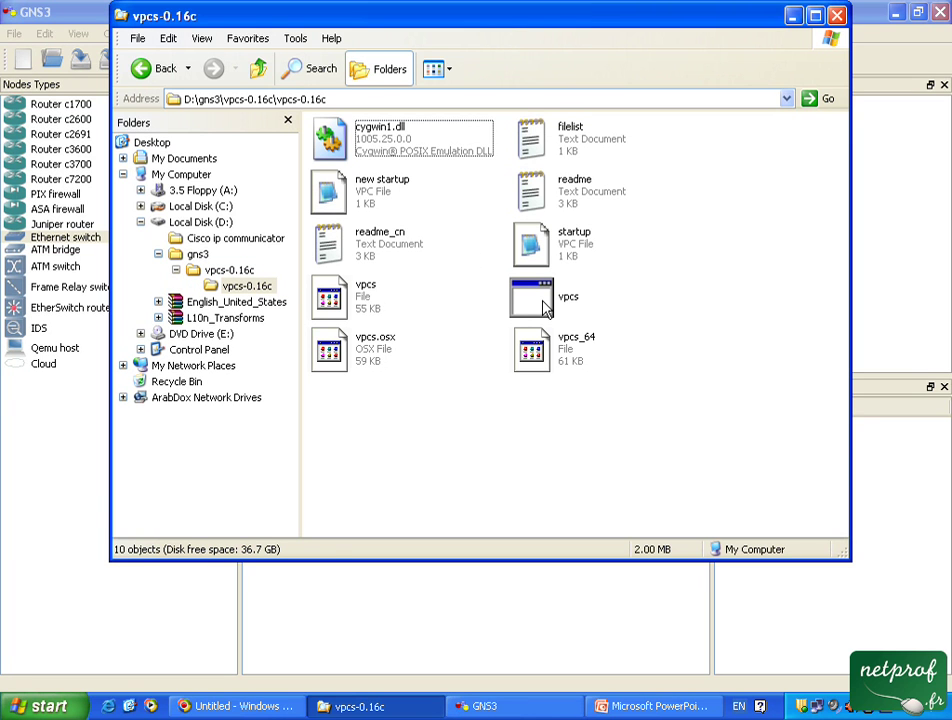
click(545, 308)
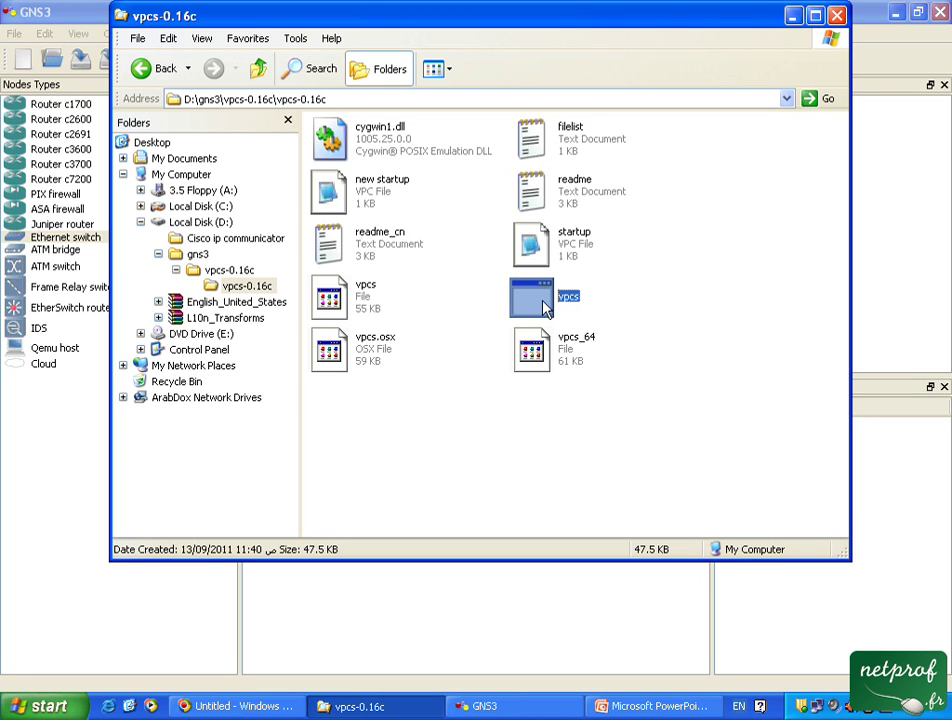
Open the startup VPC file in Notepad, read its PC address entries and close it.
click(532, 243)
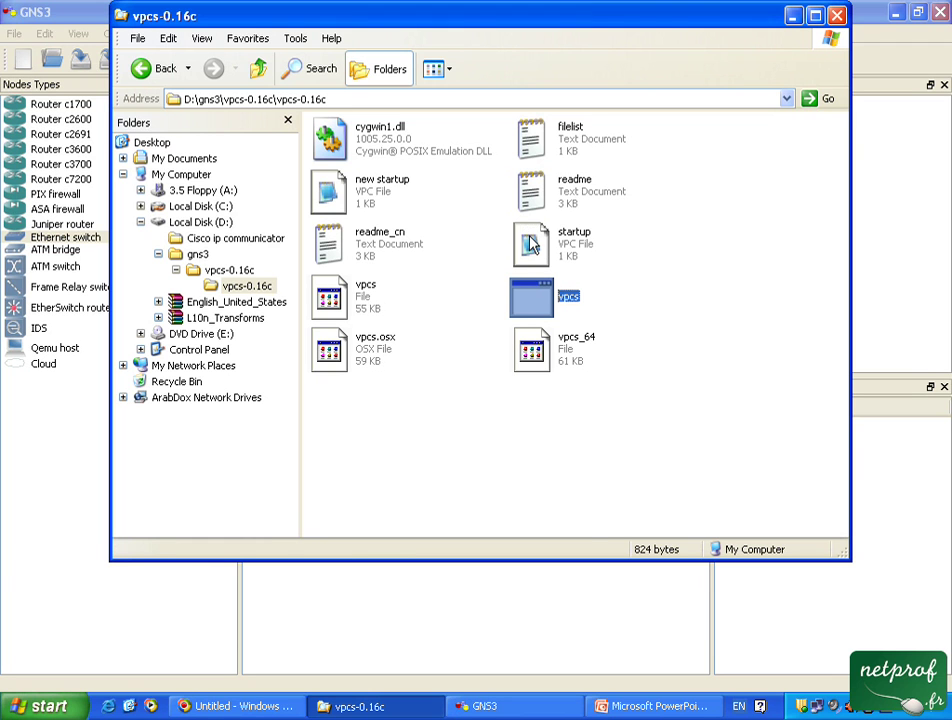
right_click(532, 240)
click(555, 262)
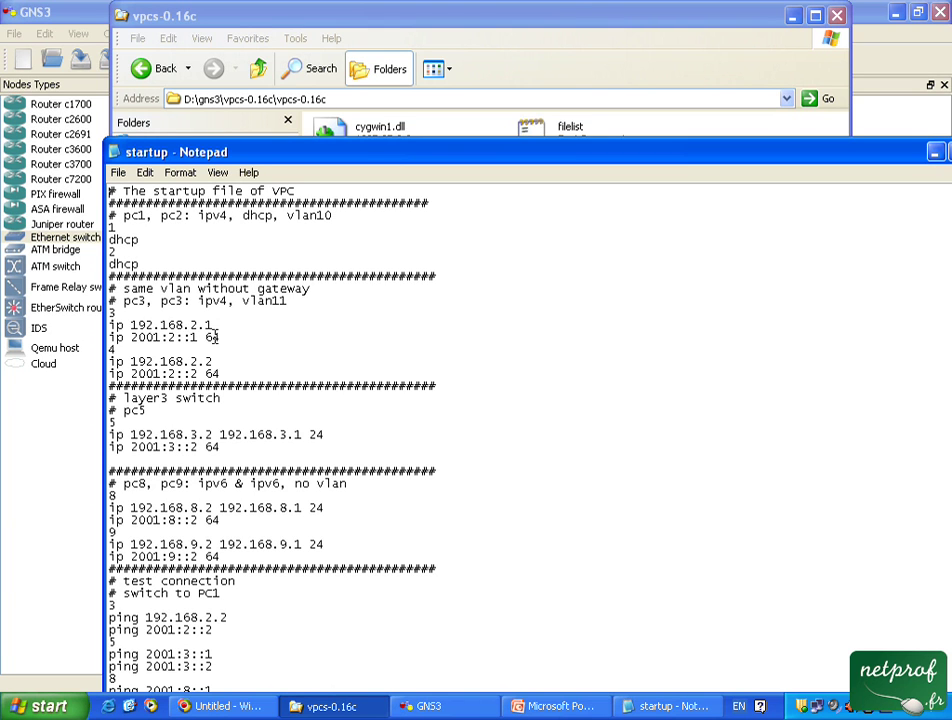
click(118, 175)
click(132, 321)
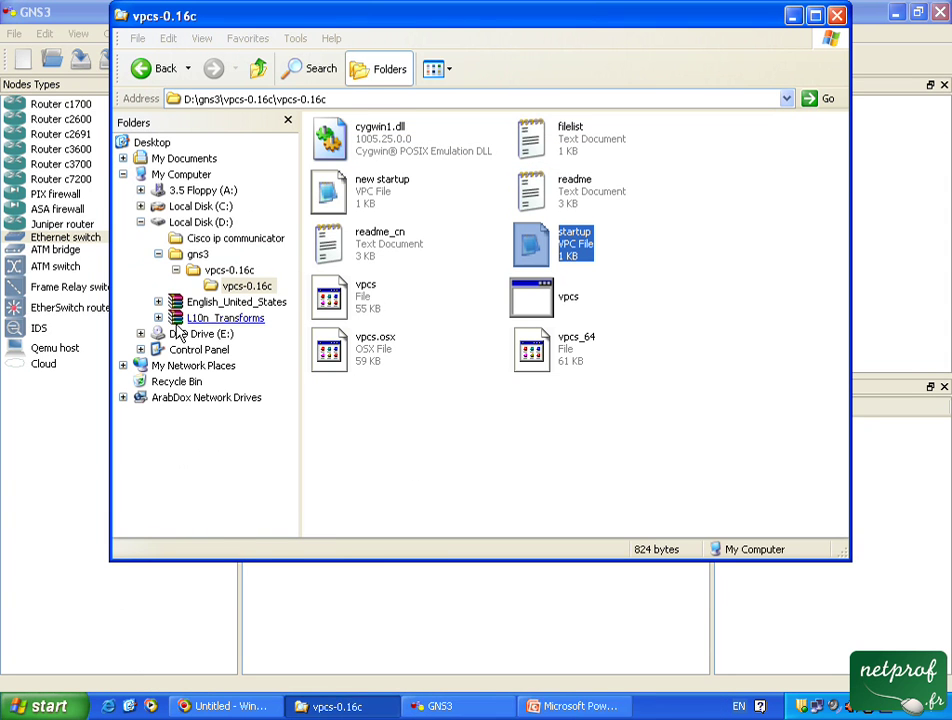
Open the new startup VPC file in Notepad, read its IP address lines and close it.
right_click(368, 192)
click(396, 215)
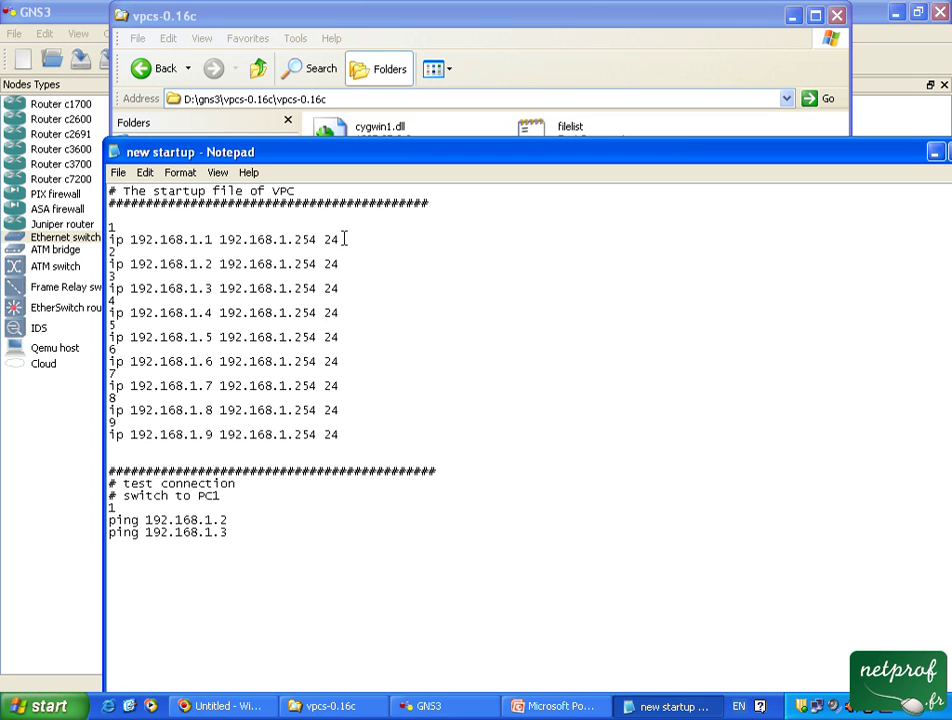
click(118, 175)
click(176, 321)
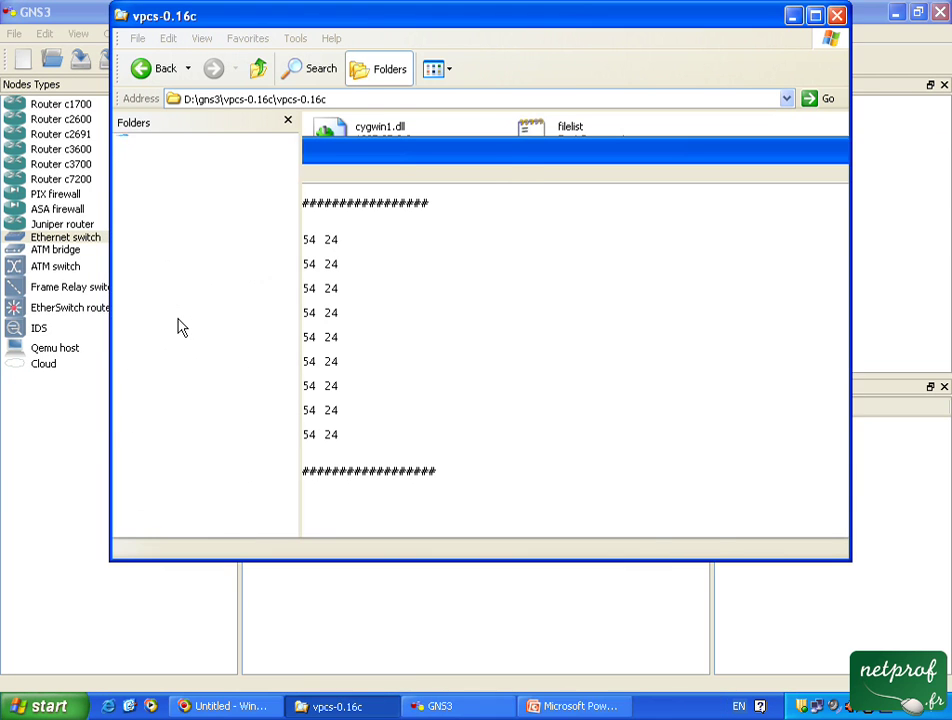
Rename the original startup VPC file as oldstartup.
click(577, 243)
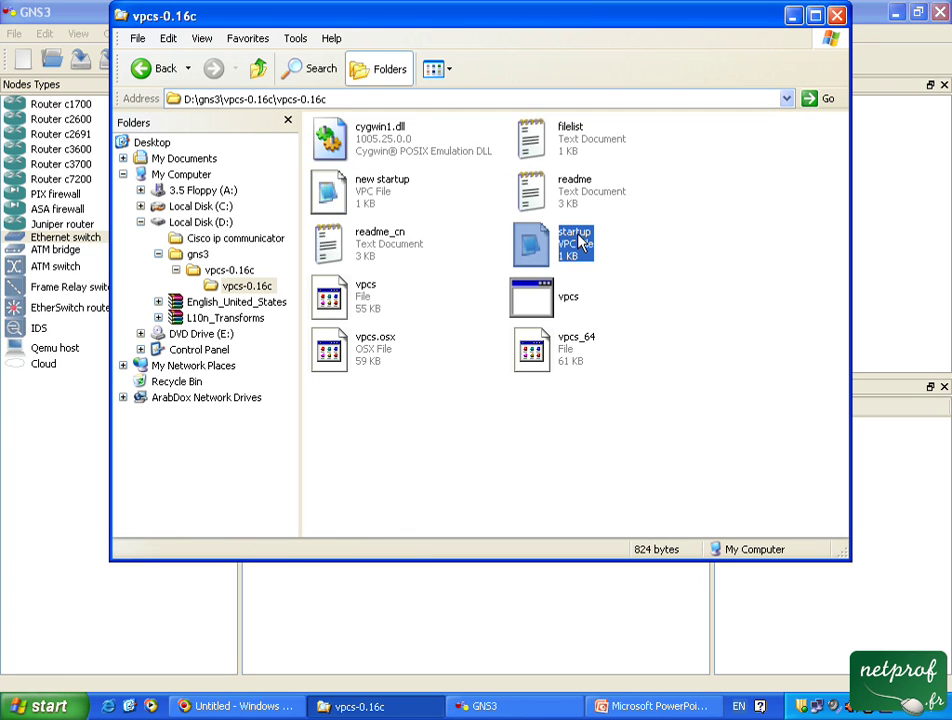
click(577, 245)
click(560, 247)
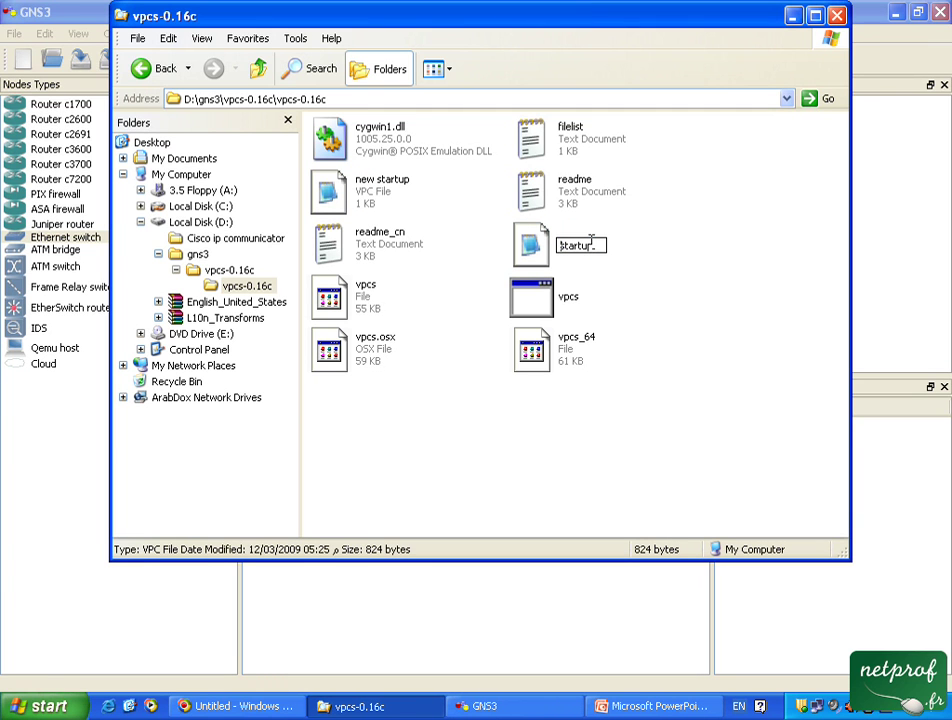
text(old)
key(Return)
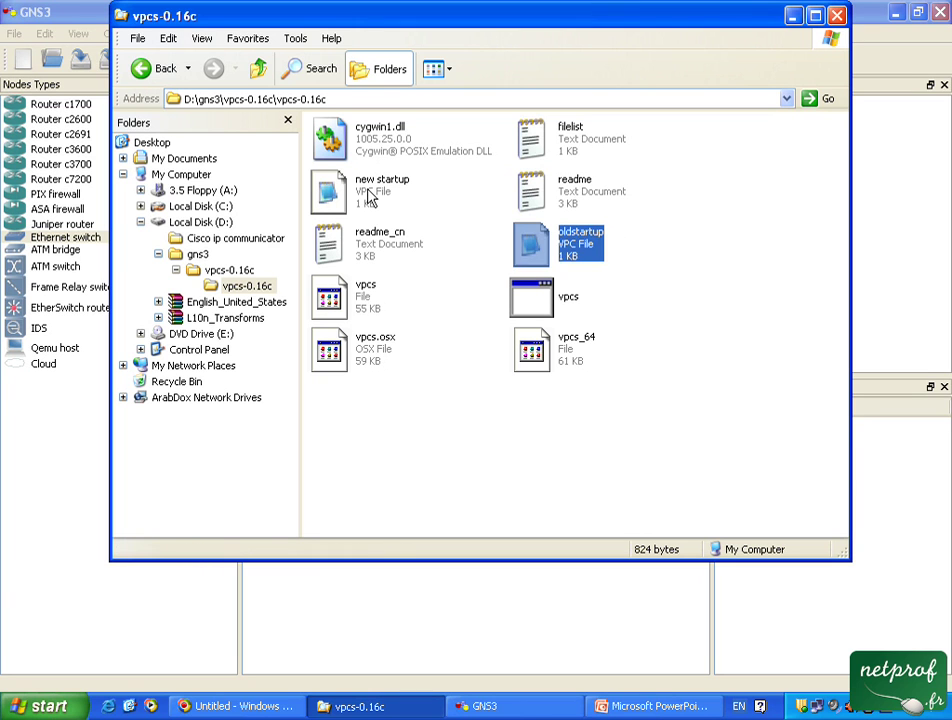
Rename the new startup VPC file as startup.
click(368, 197)
click(370, 194)
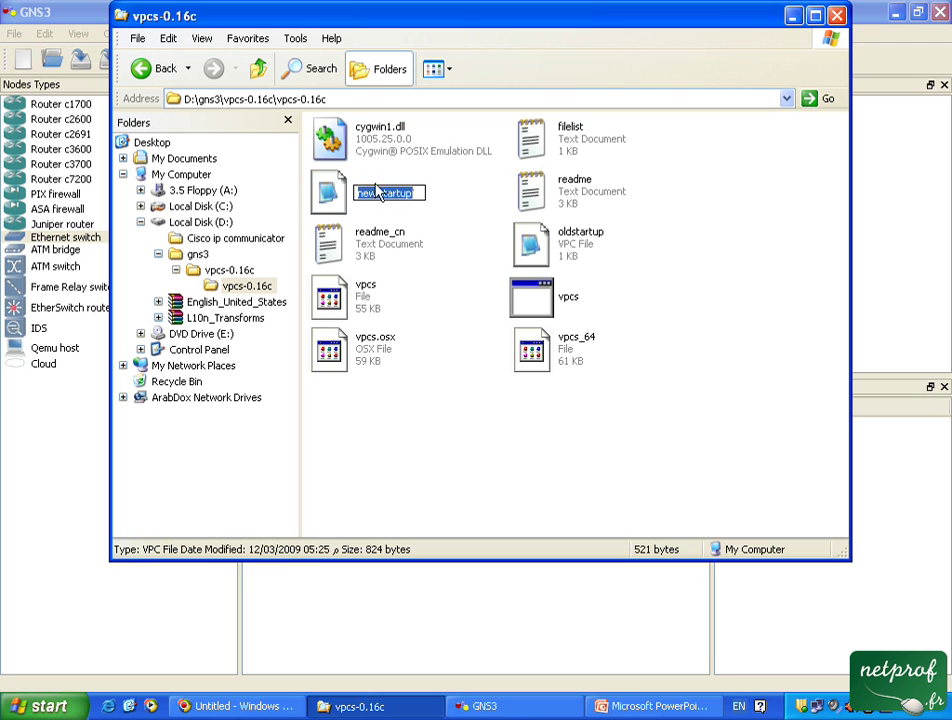
click(378, 190)
key(BackSpace)
key(BackSpace)
key(BackSpace)
key(BackSpace)
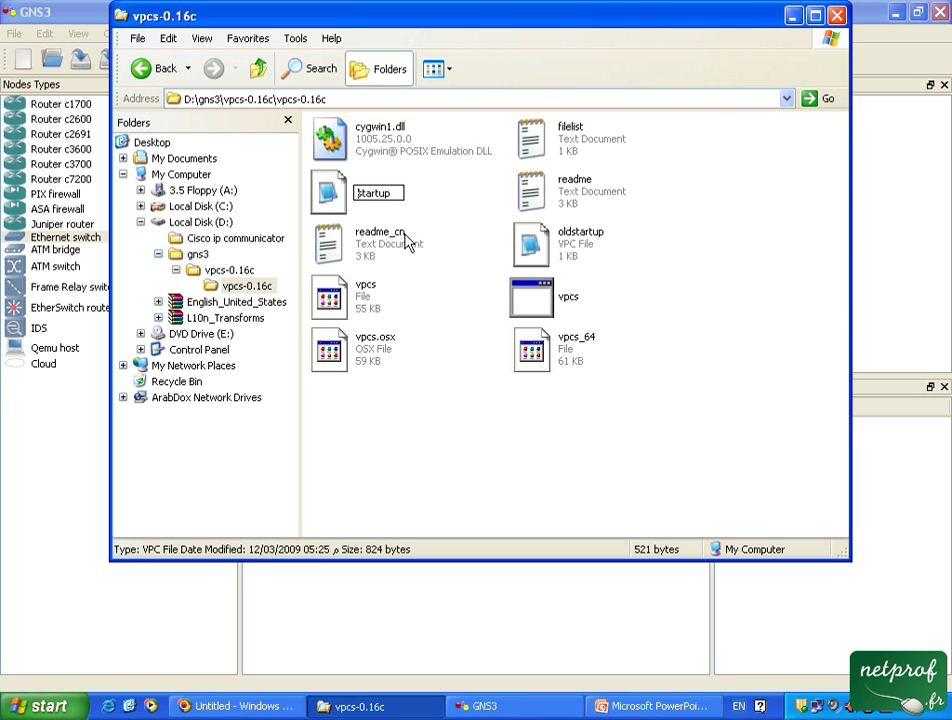
key(Return)
click(382, 444)
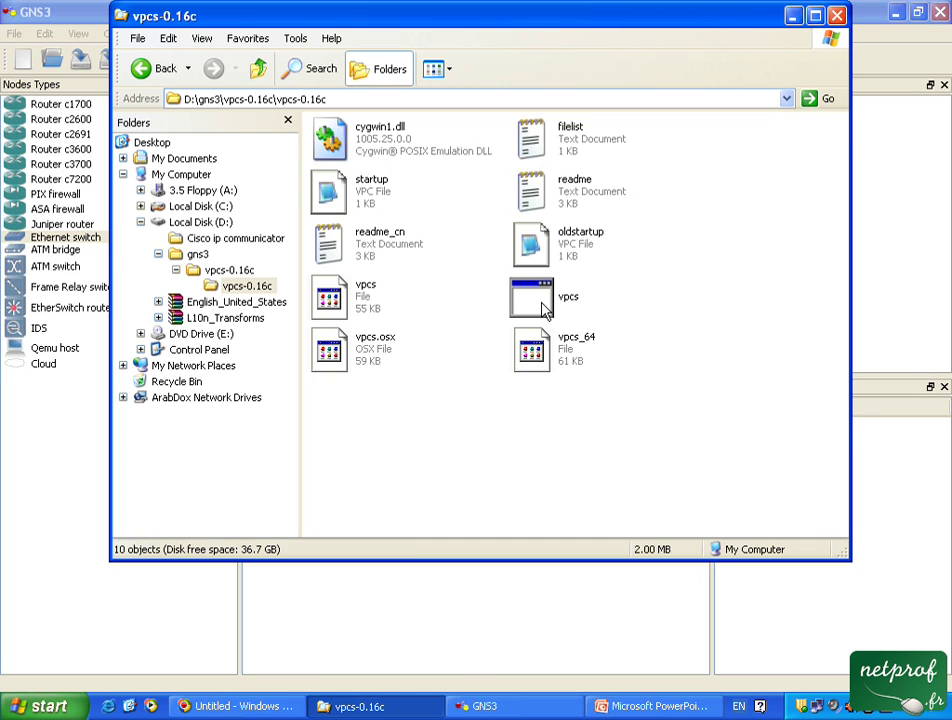
Run the vpcs program so it executes the startup file, then bring GNS3 back to the front.
click(555, 303)
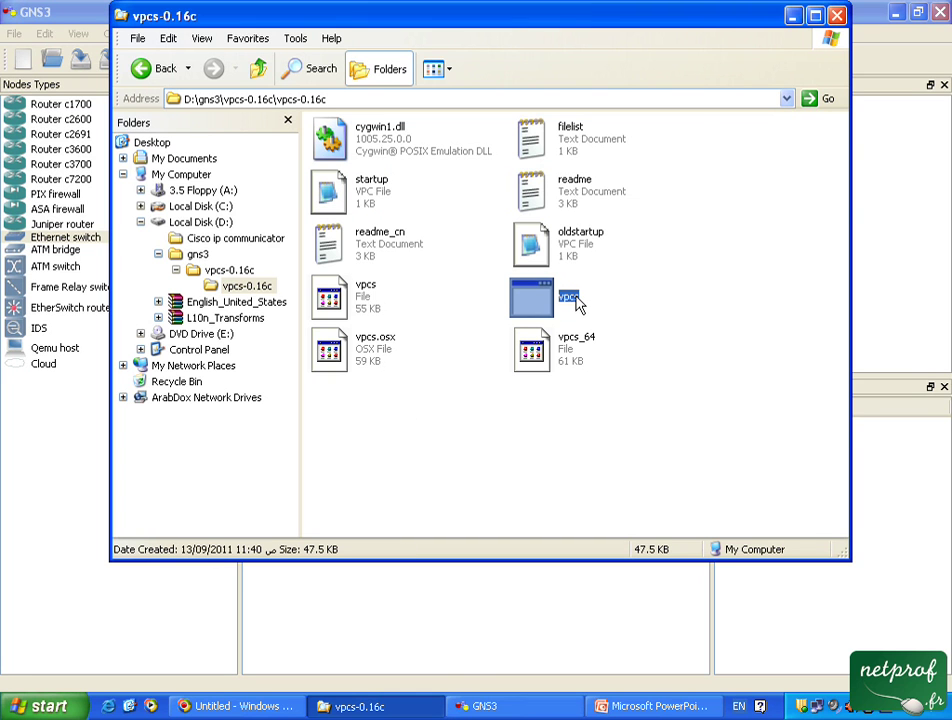
double_click(577, 303)
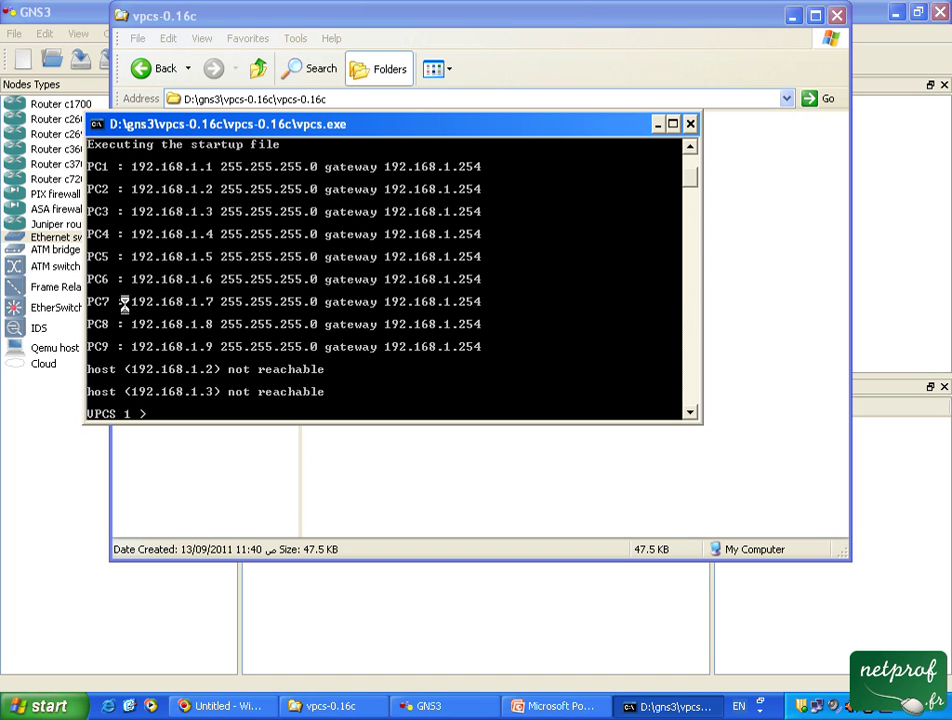
click(67, 525)
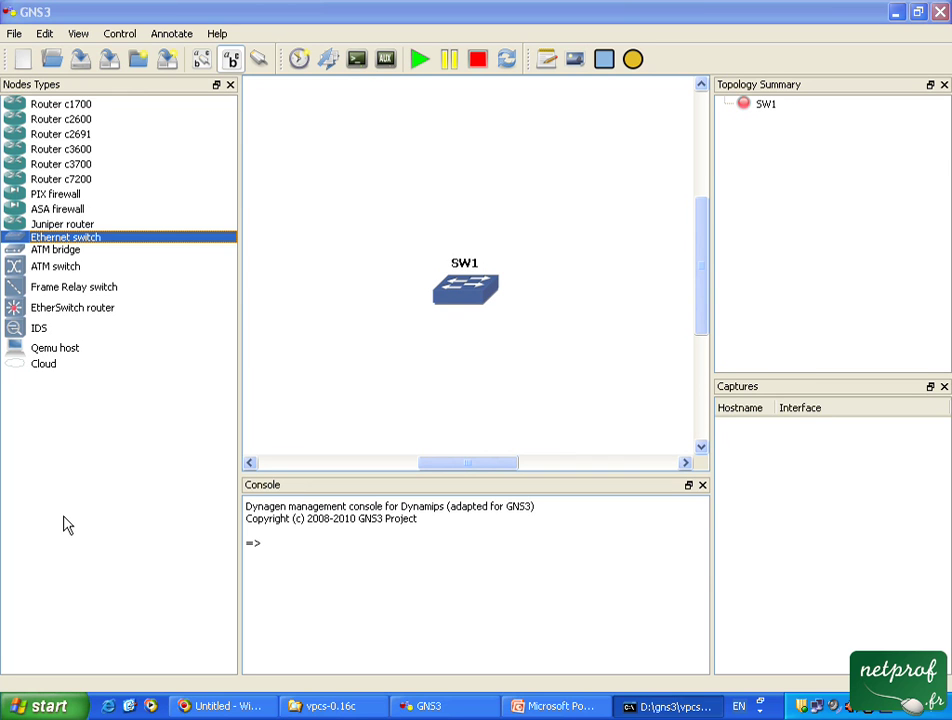
In the Symbol Manager, add the built-in computer symbol to the customized nodes.
click(45, 34)
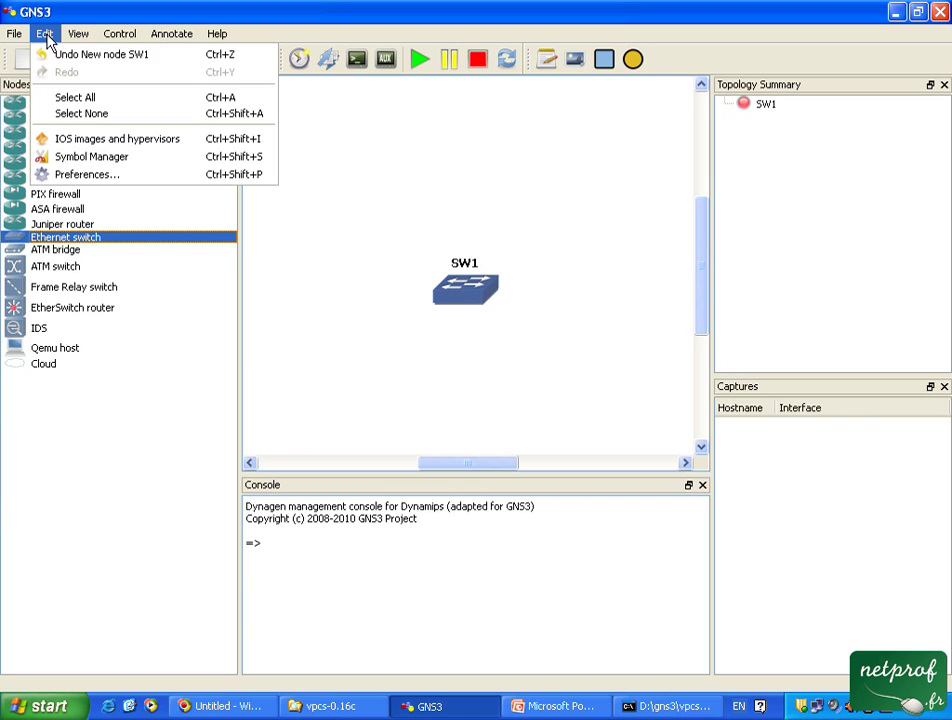
click(116, 158)
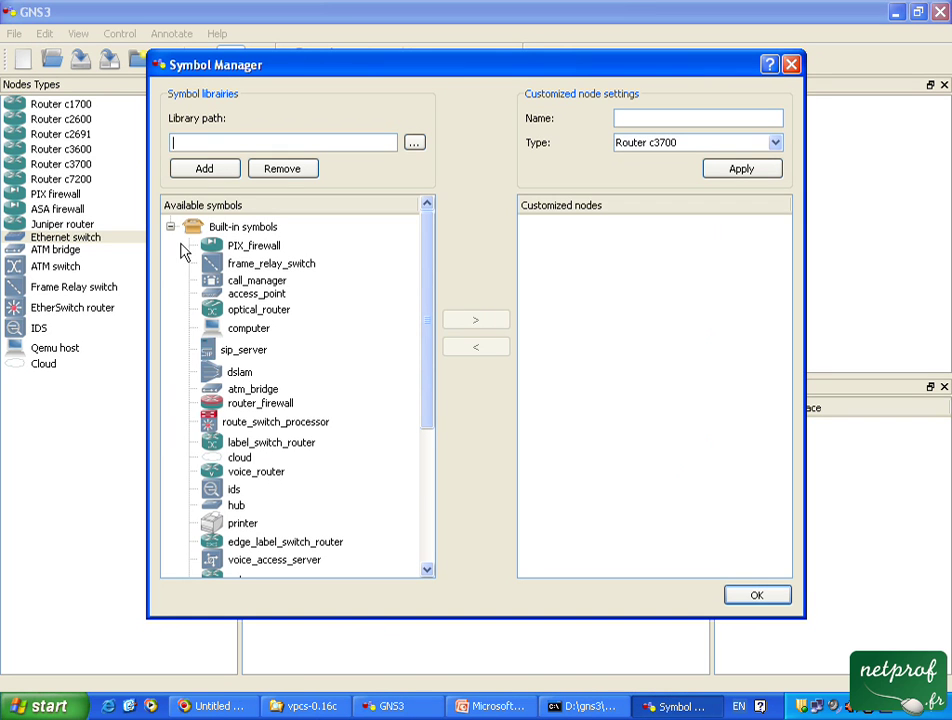
click(239, 332)
click(476, 320)
Set the customized computer node's type to Cloud, apply it and close the Symbol Manager.
click(605, 228)
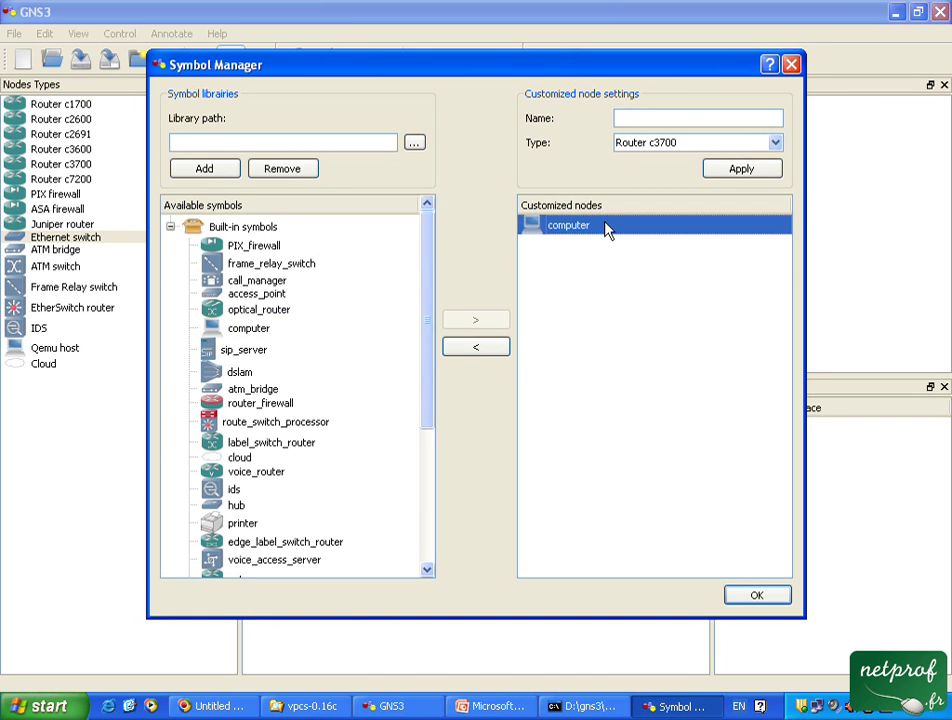
click(631, 118)
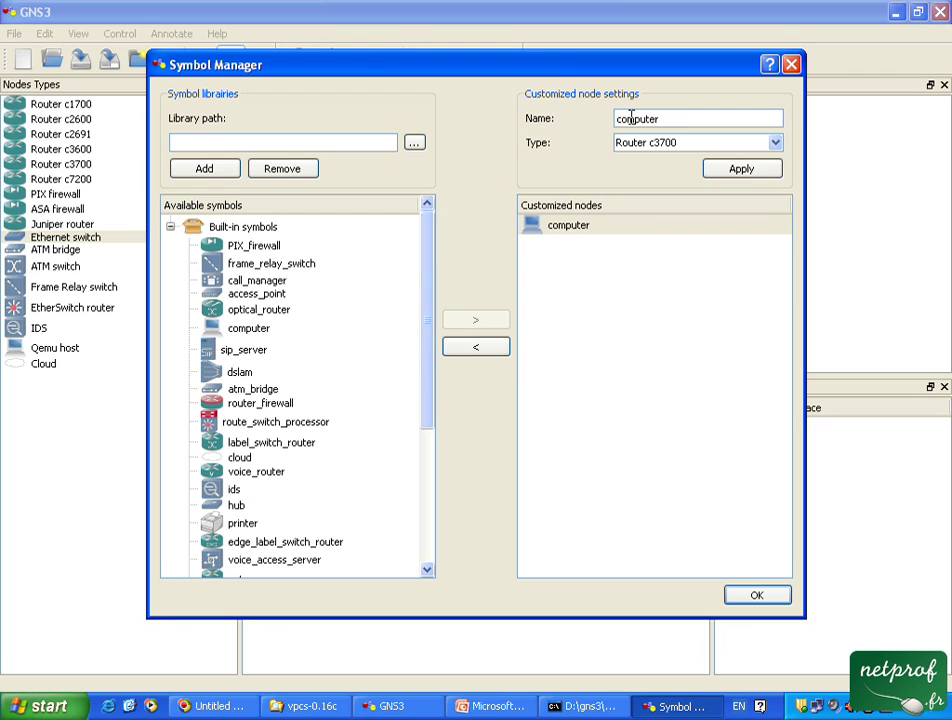
click(775, 142)
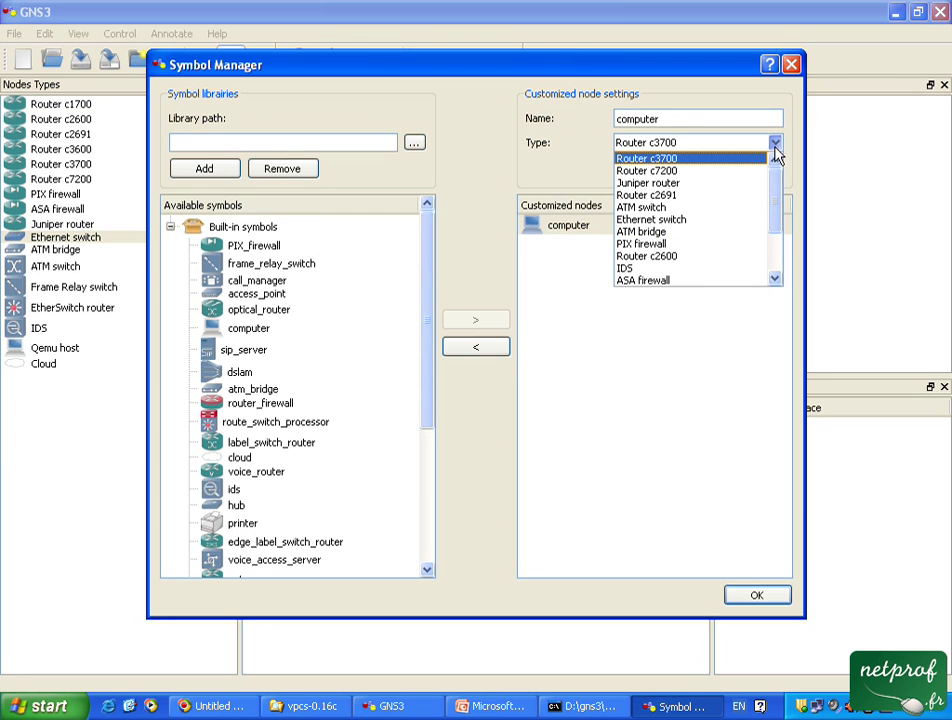
drag(774, 187, 724, 257)
click(681, 270)
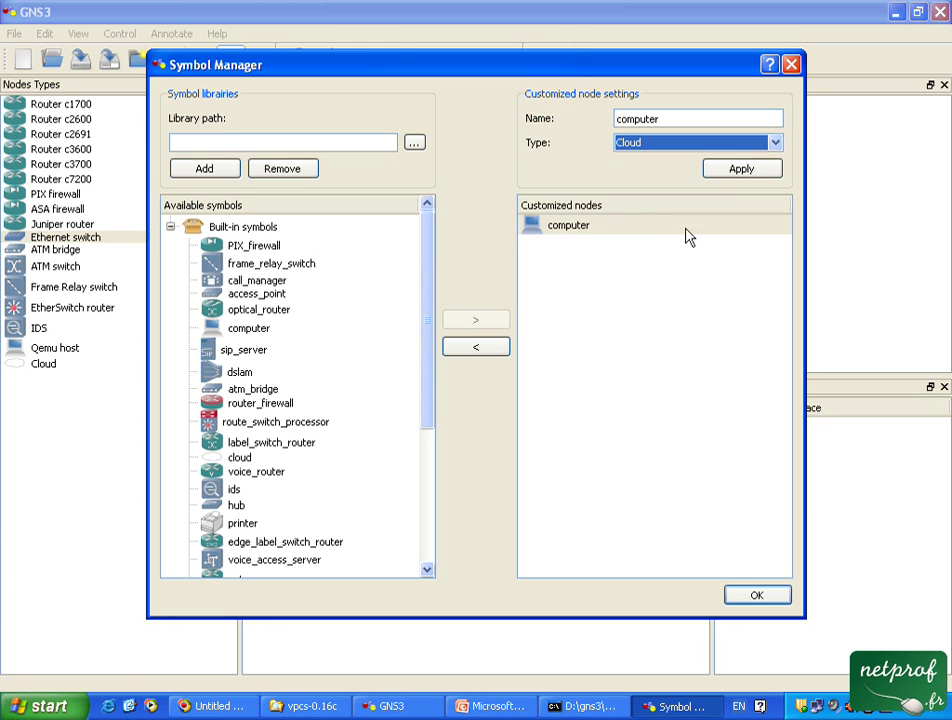
click(612, 228)
click(740, 170)
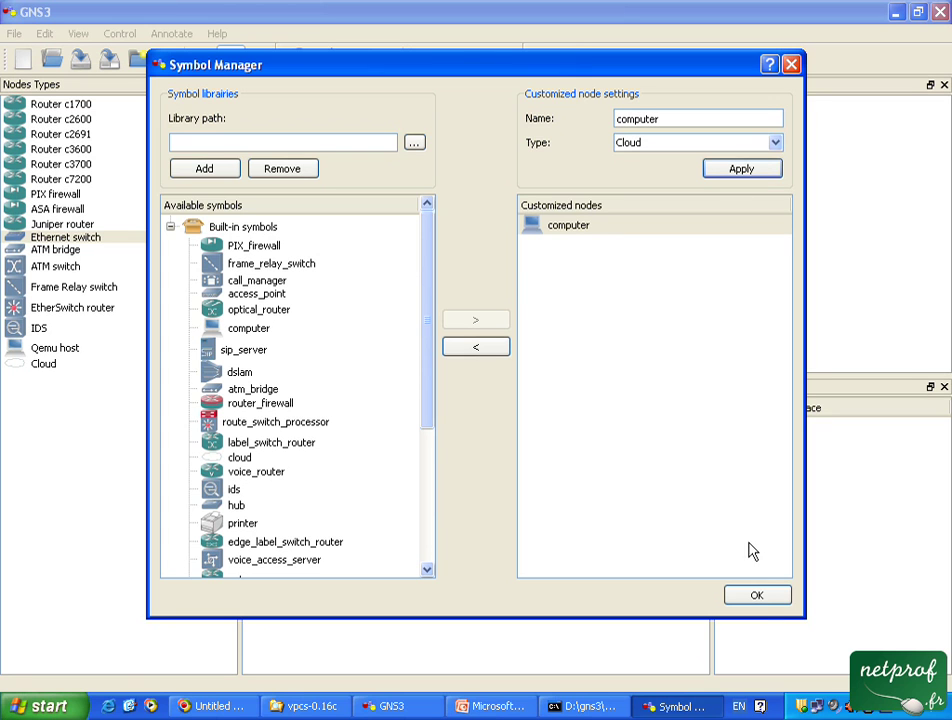
click(760, 598)
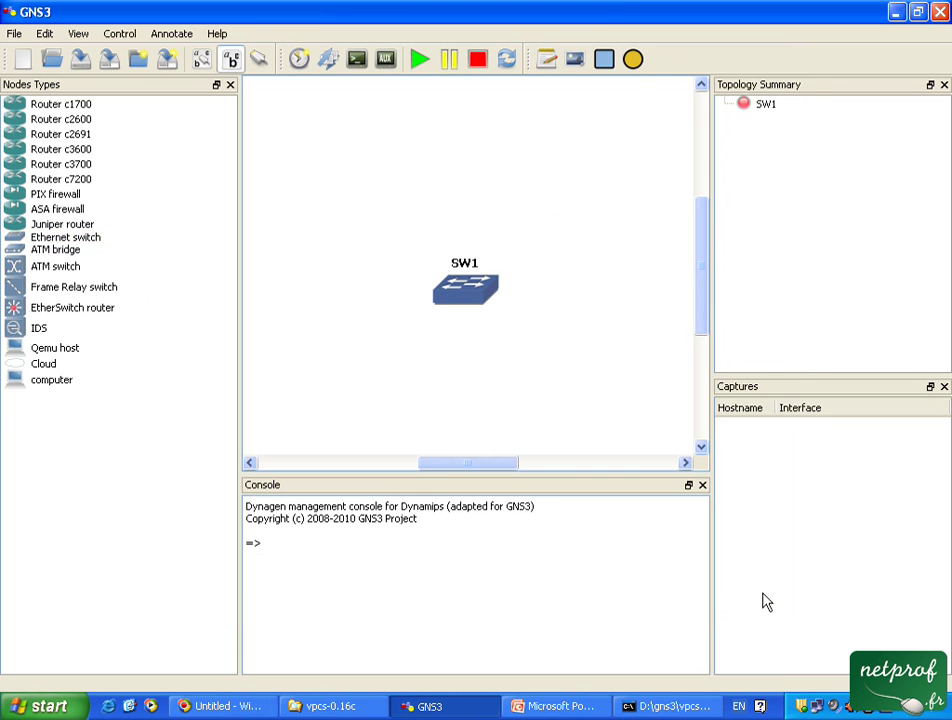
Place two computer nodes on the workspace, one below each side of switch SW1.
click(47, 385)
drag(47, 385, 322, 381)
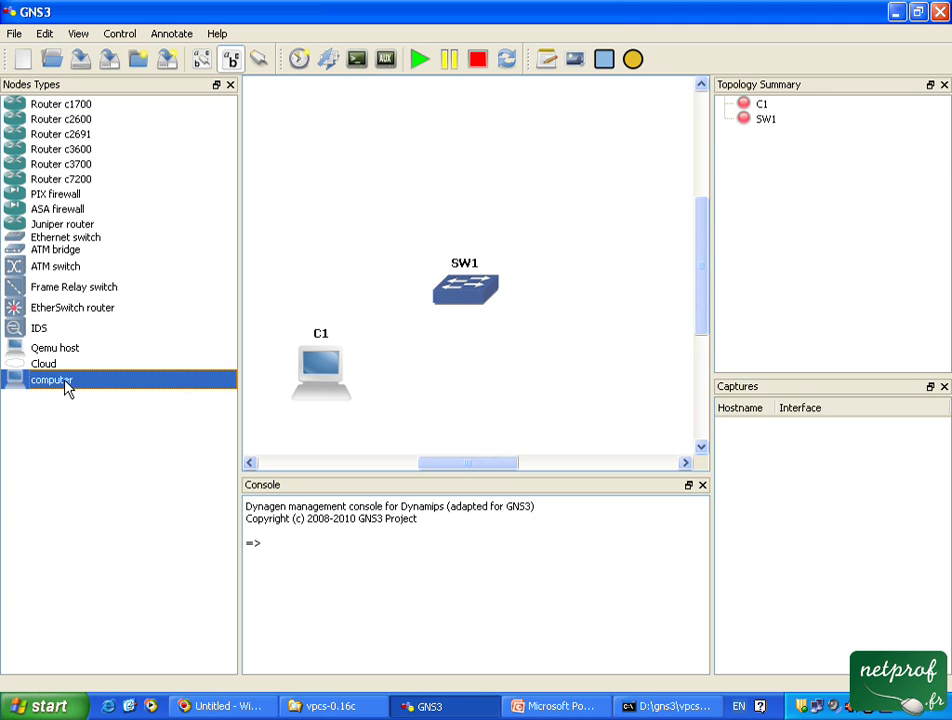
drag(63, 385, 541, 378)
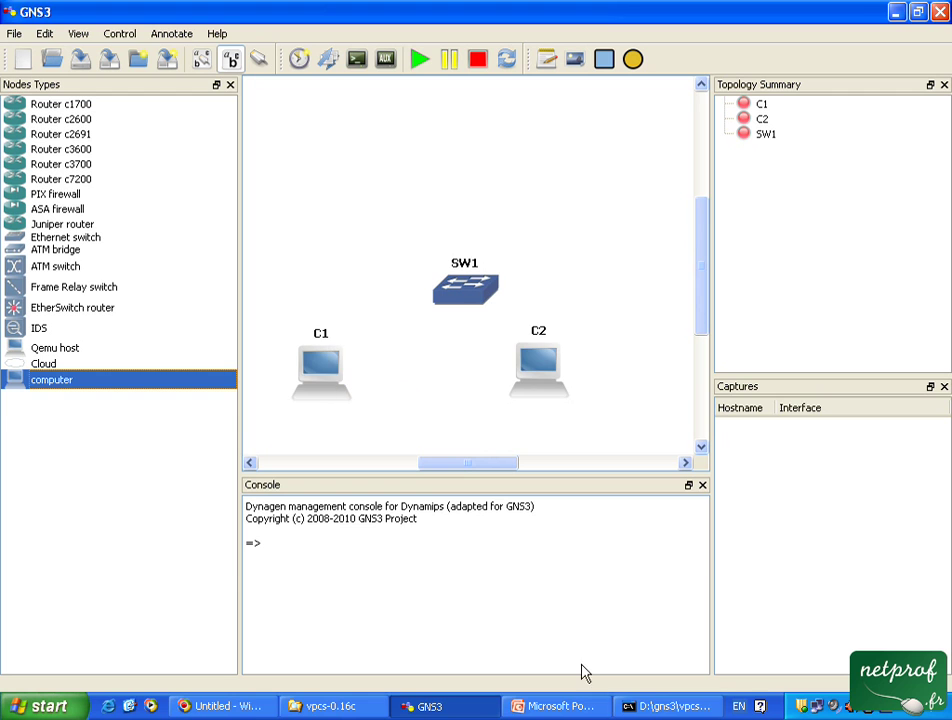
Run show in the VPCS console, read each PC's local and remote ports, and minimize the console.
click(676, 707)
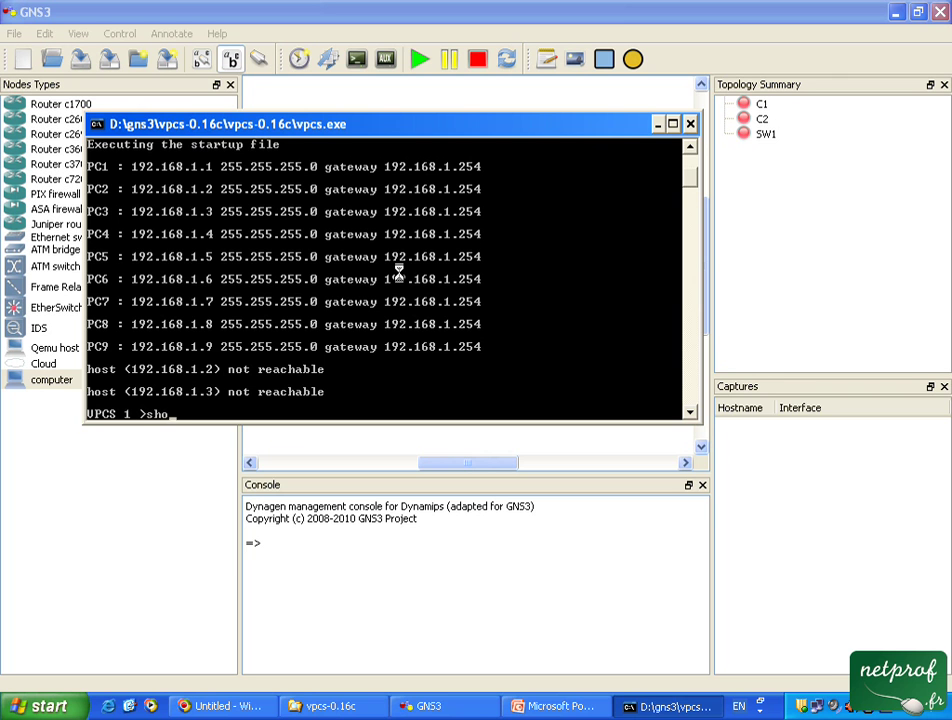
text(show)
key(Return)
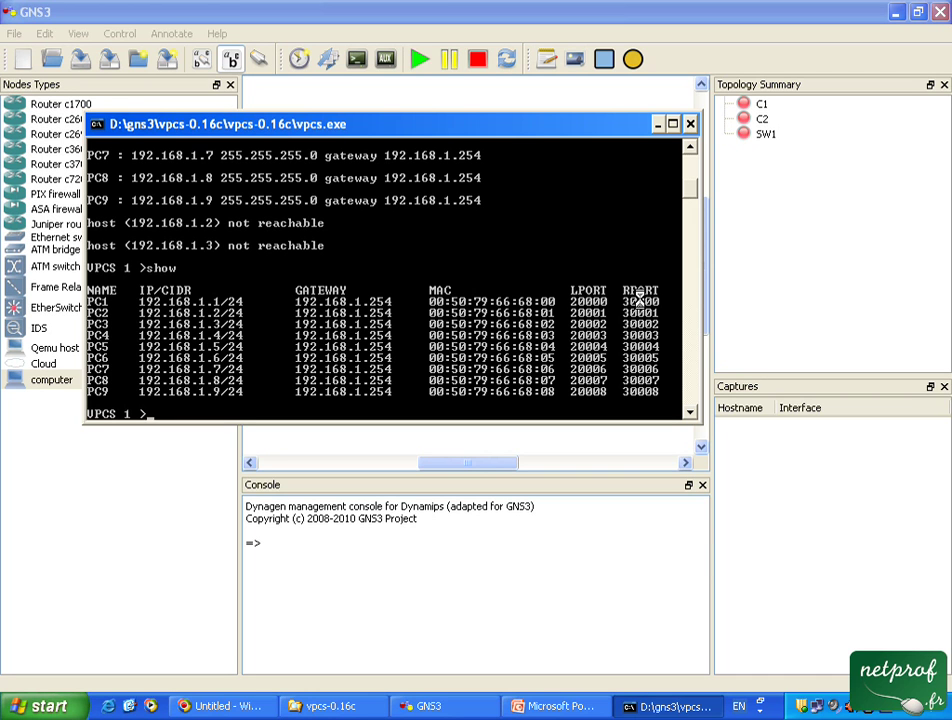
click(657, 122)
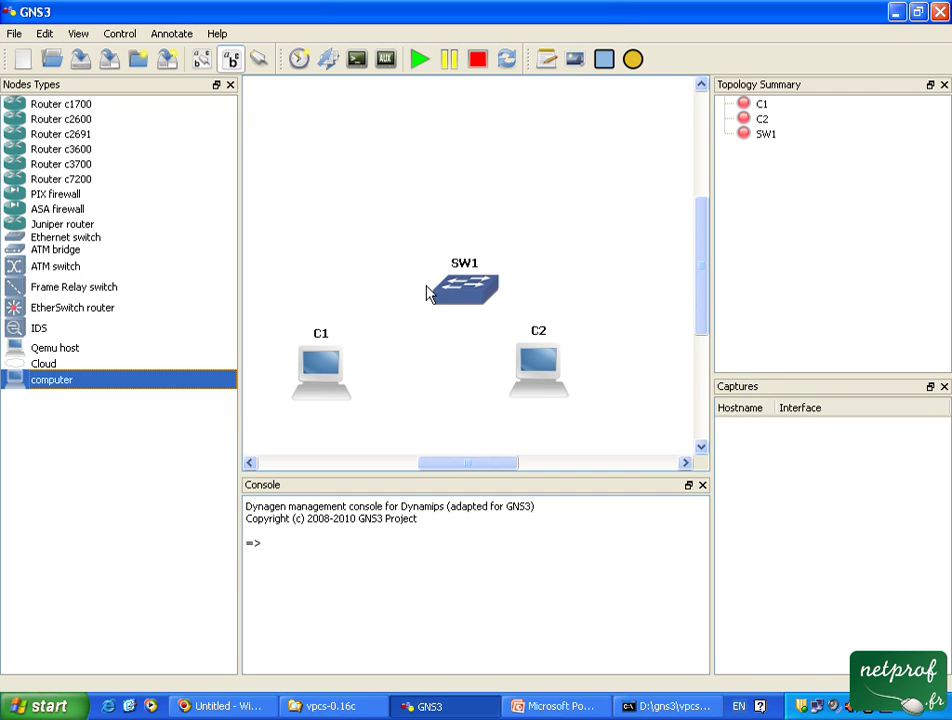
Open computer C1's configuration and display its NIO UDP settings.
right_click(322, 366)
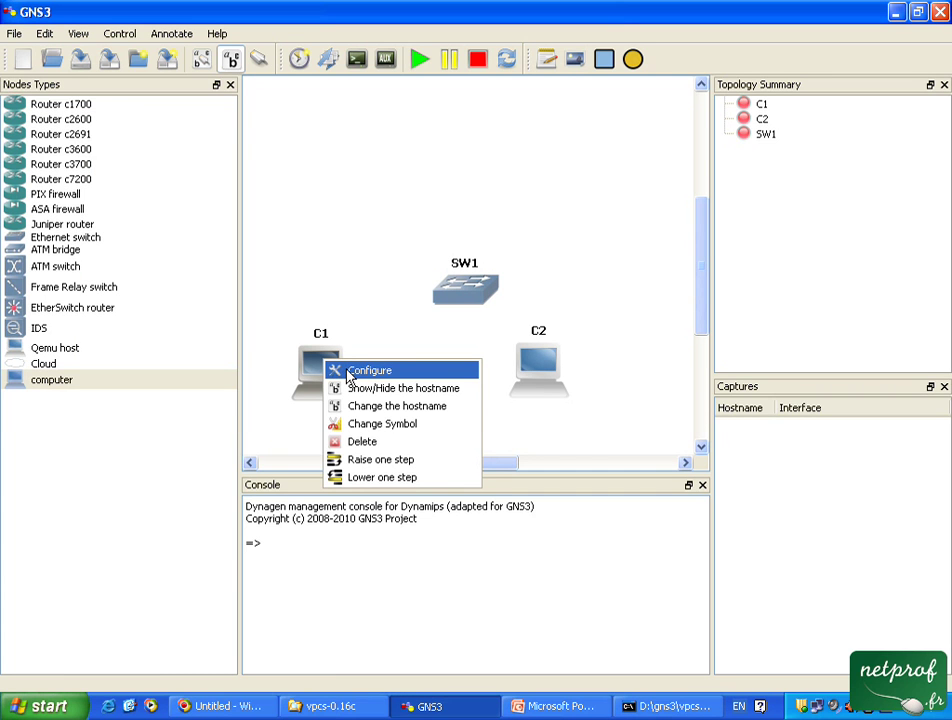
click(352, 372)
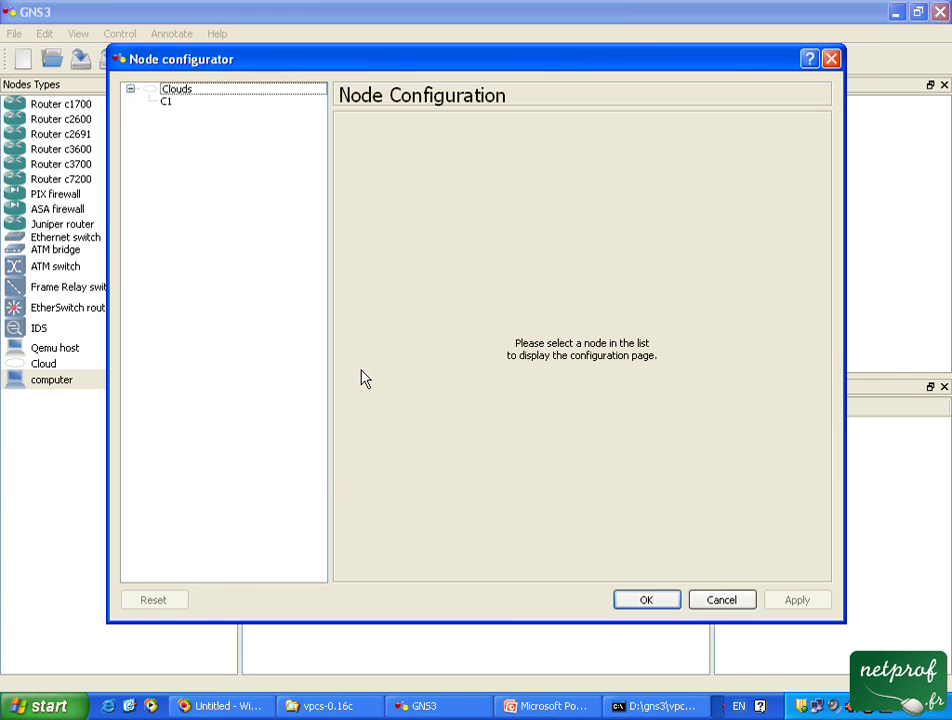
click(181, 102)
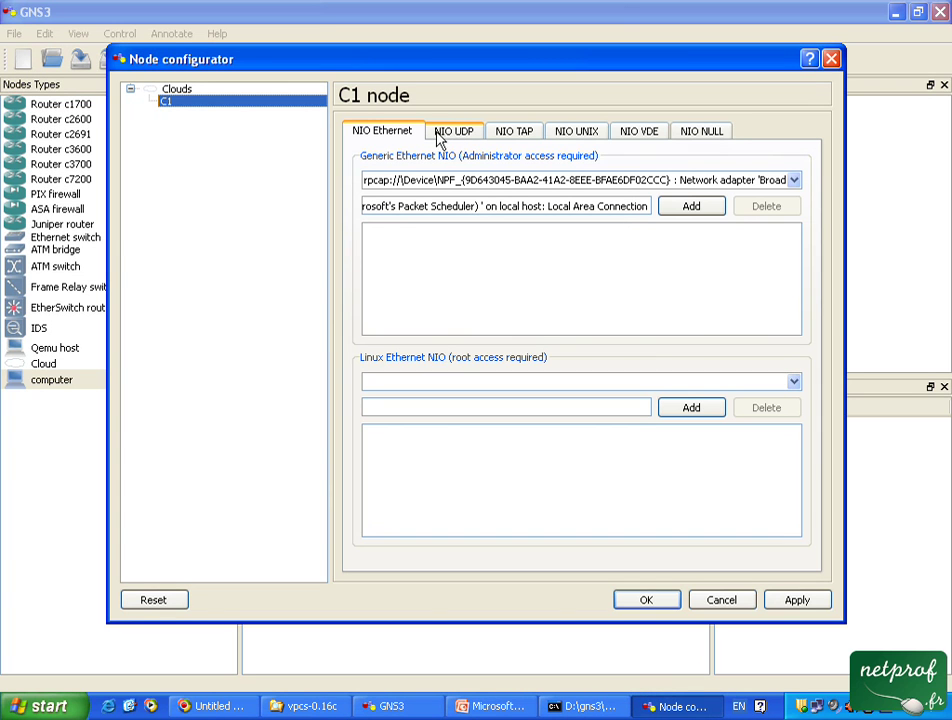
click(461, 139)
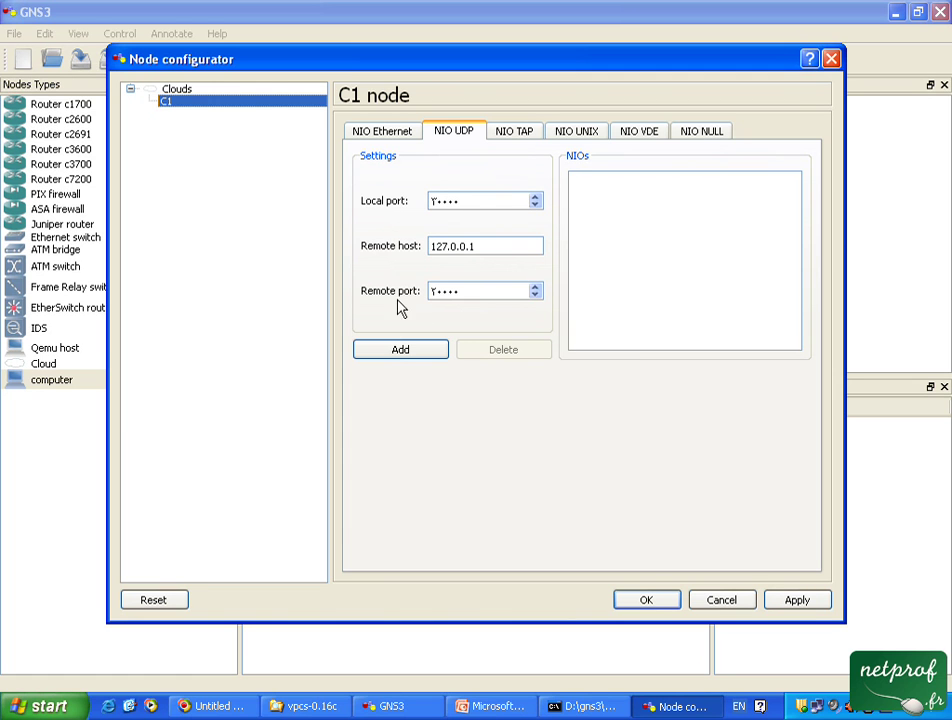
Compare C1's UDP local and remote ports with the PC1 entry in the VPCS console's port list.
drag(395, 68, 393, 42)
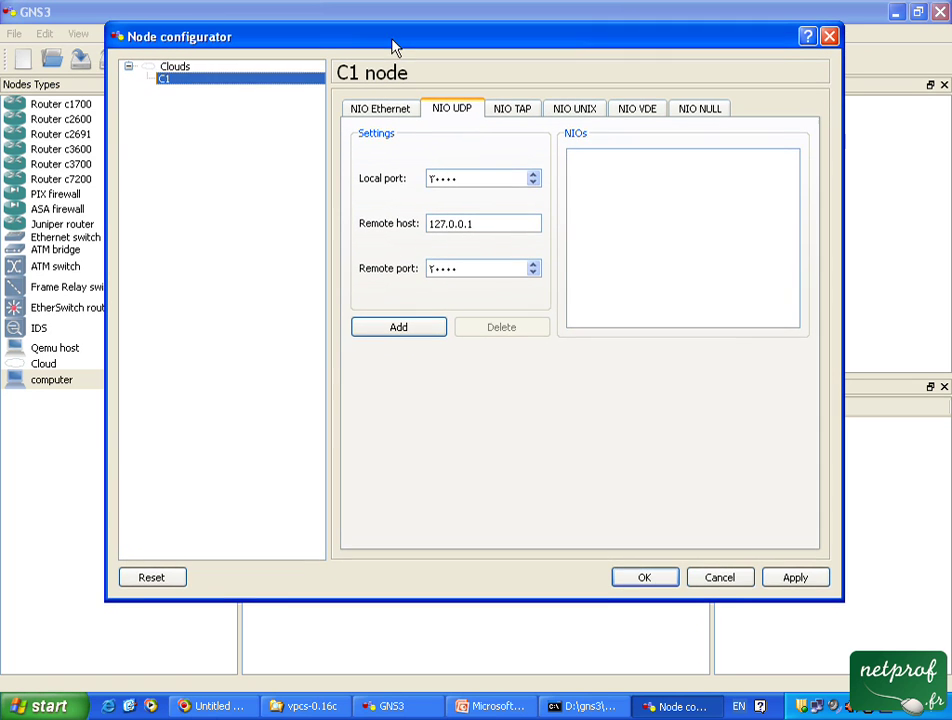
click(578, 712)
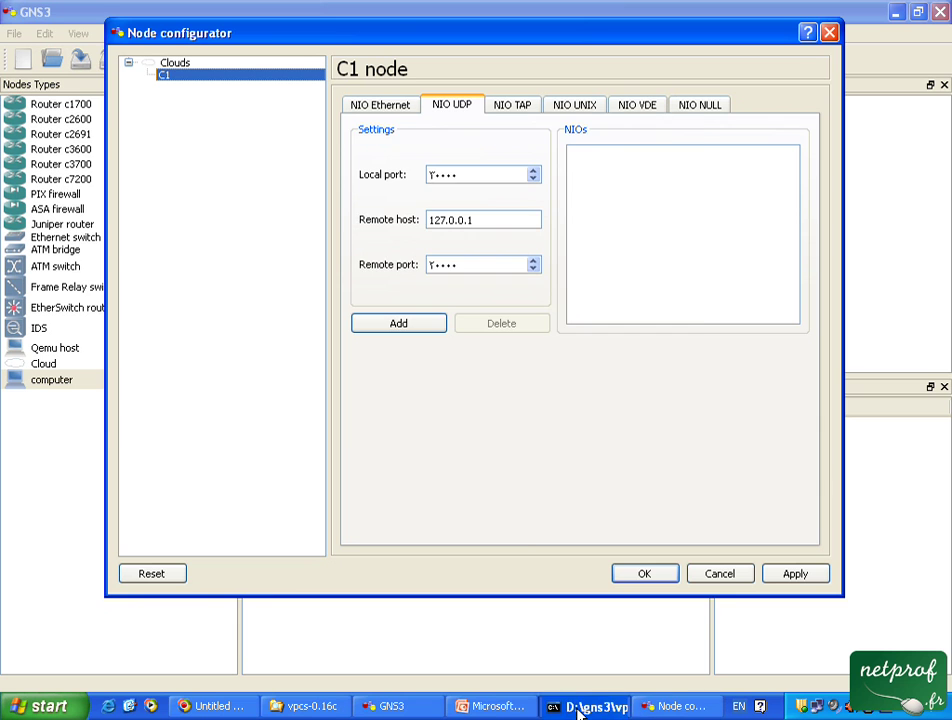
drag(482, 121, 545, 301)
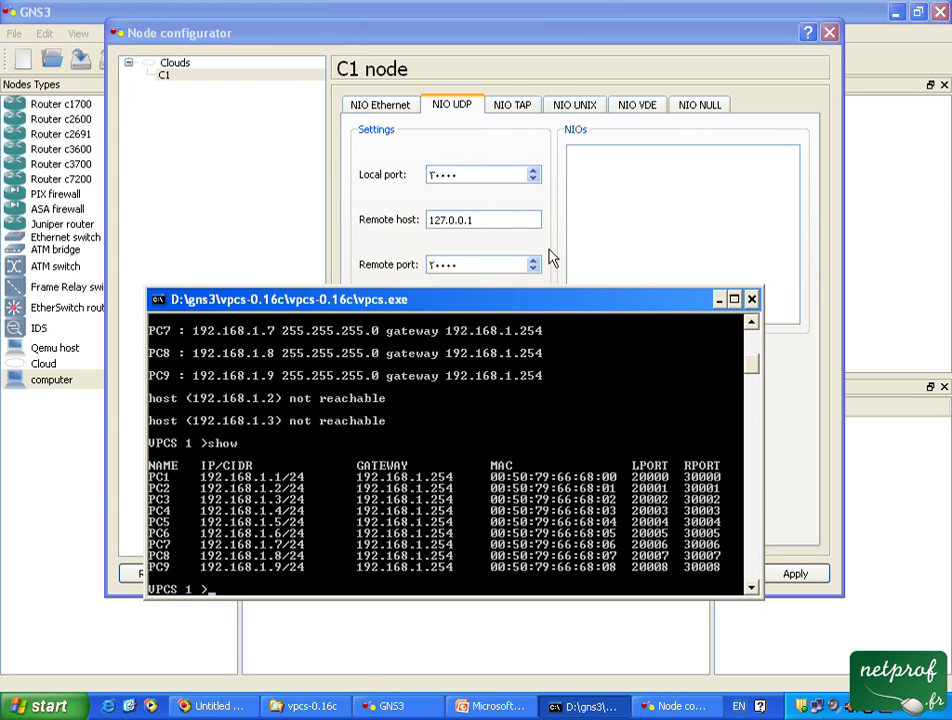
click(559, 283)
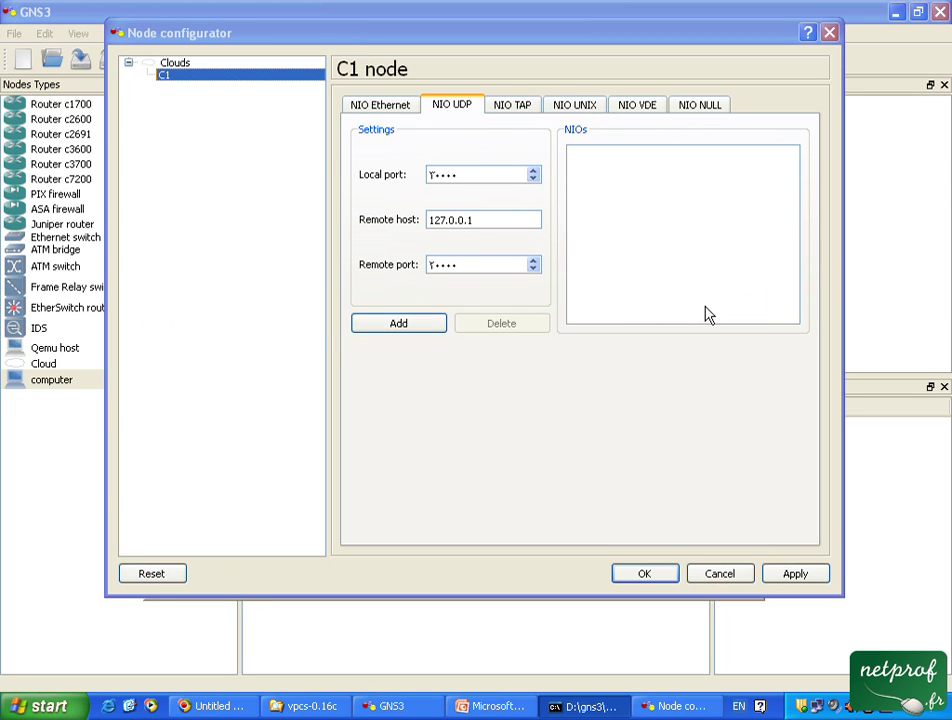
Add a UDP NIO to C1 with local port 30000, remote host 127.0.0.1 and remote port 20000, and accept the configuration.
click(421, 327)
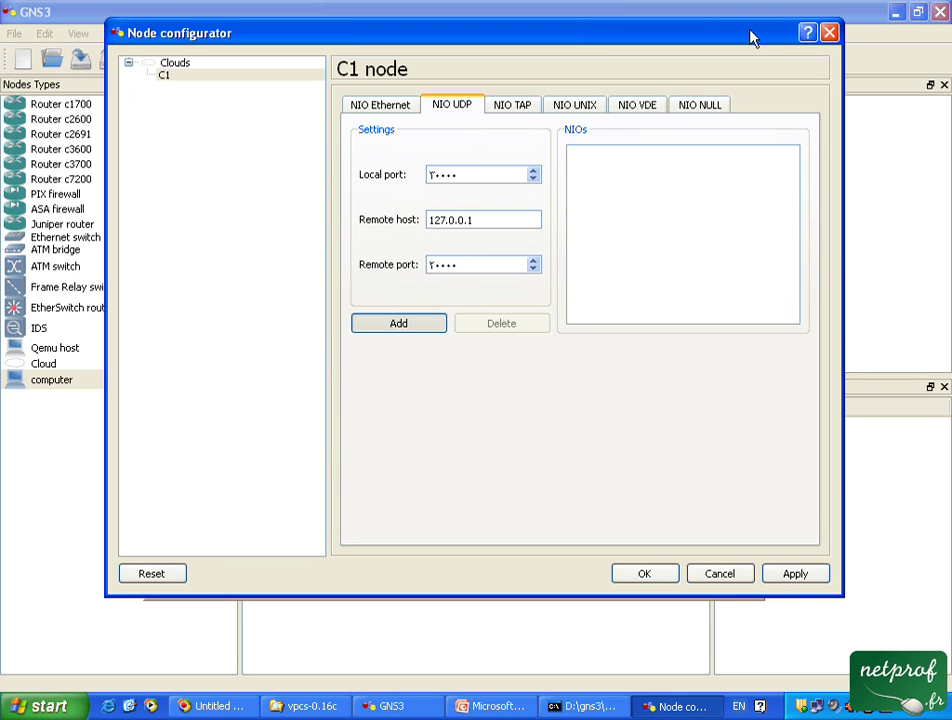
drag(752, 37, 722, 60)
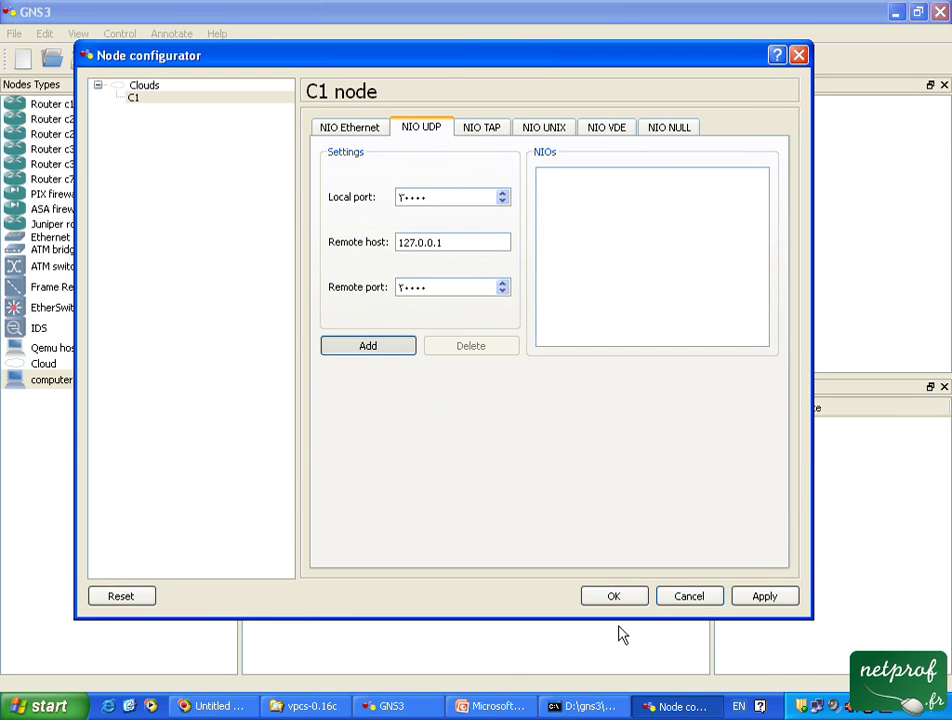
click(590, 707)
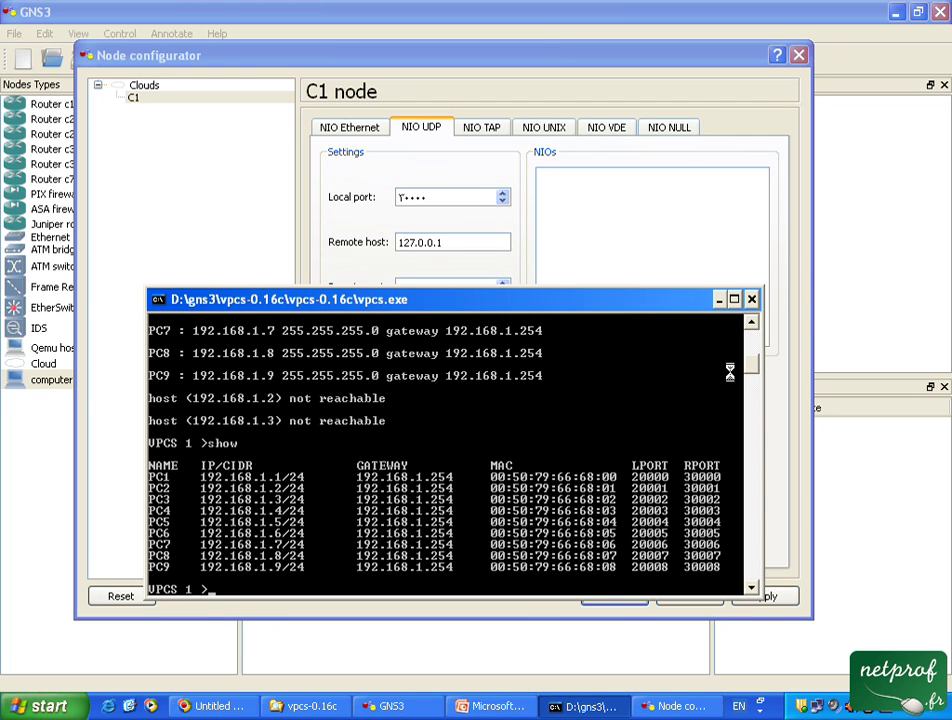
click(719, 299)
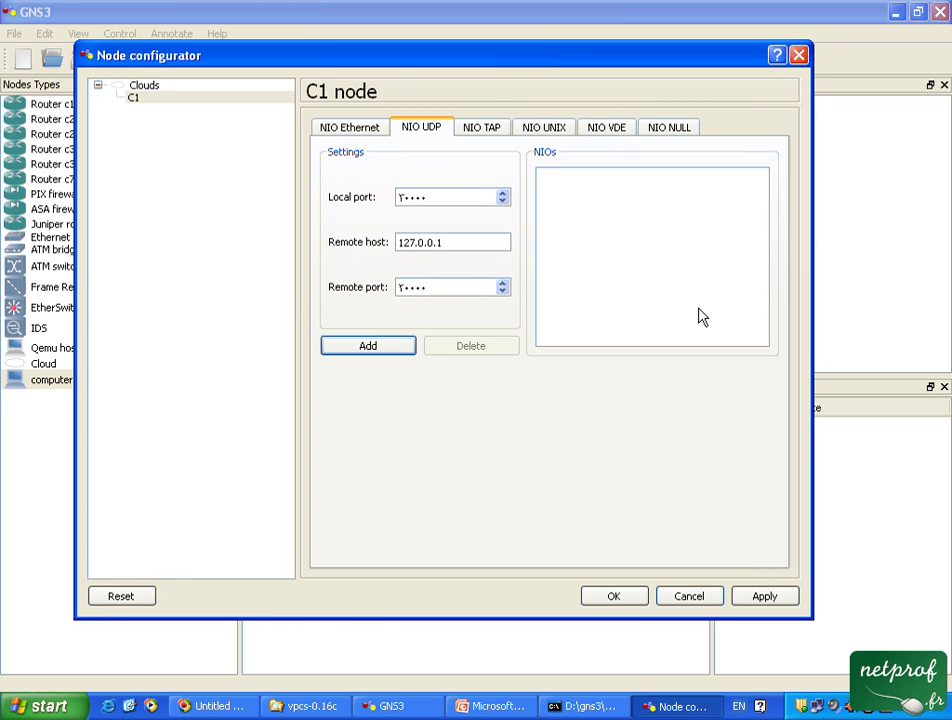
click(381, 346)
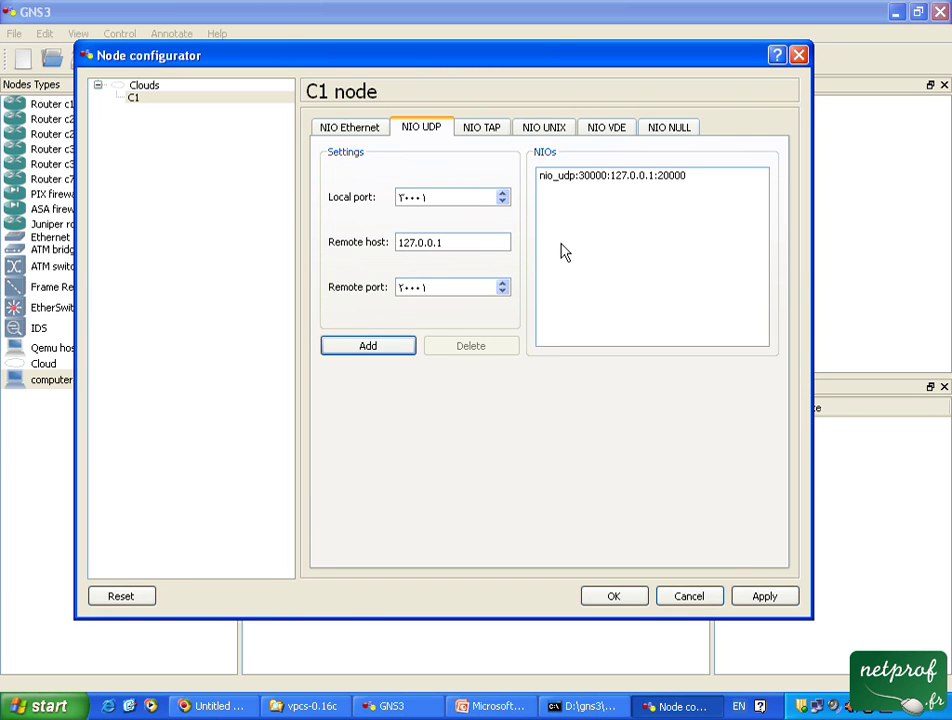
click(614, 597)
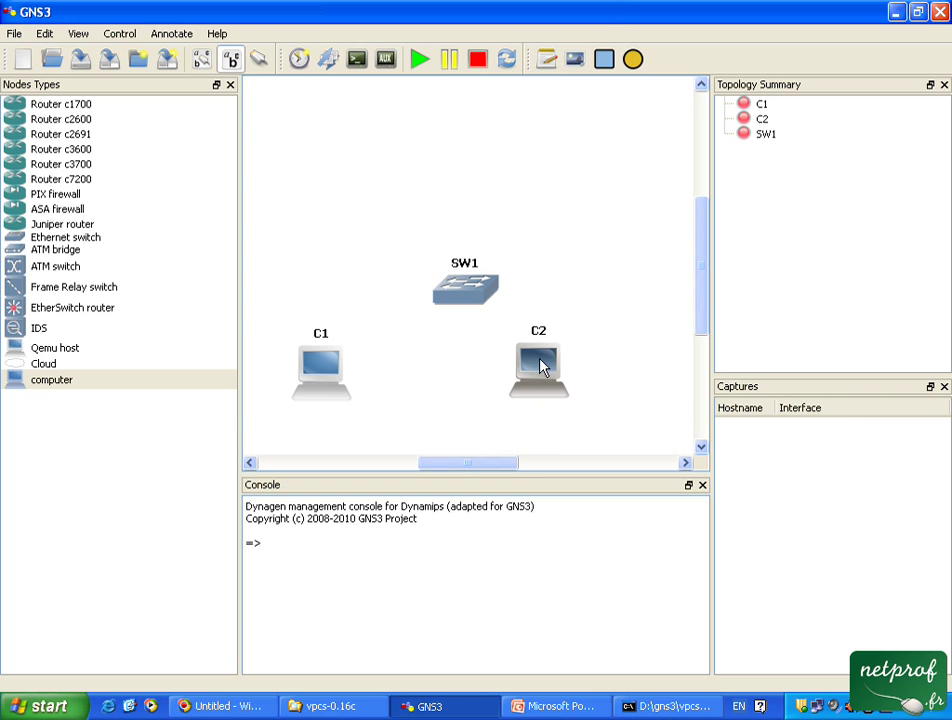
Add a UDP NIO to computer C2 with local port 30001, remote host 127.0.0.1 and remote port 20001, and accept the configuration.
right_click(540, 364)
click(568, 370)
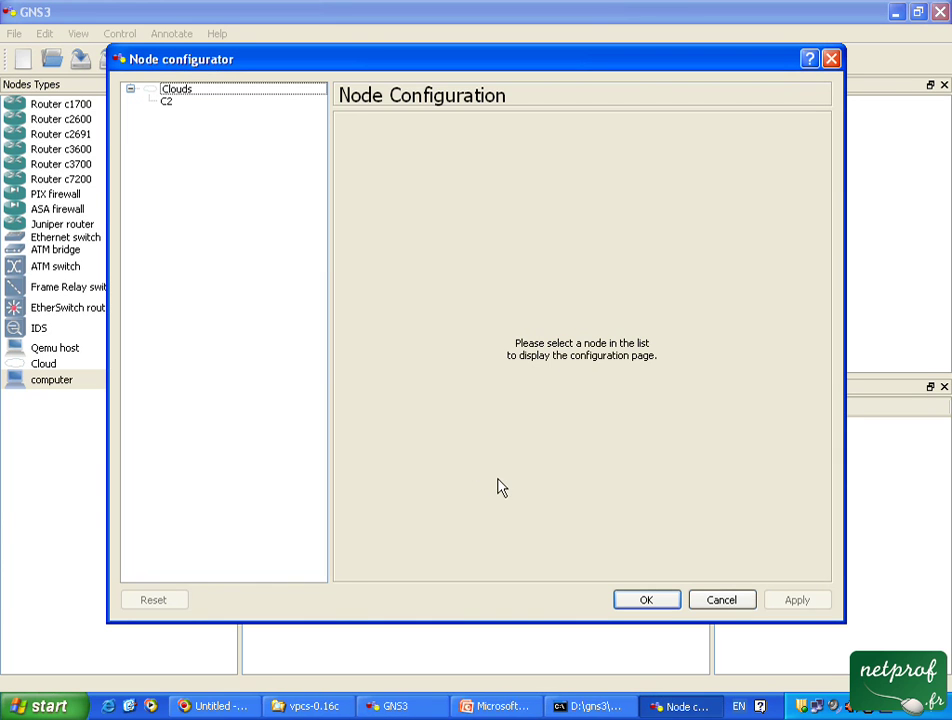
click(168, 102)
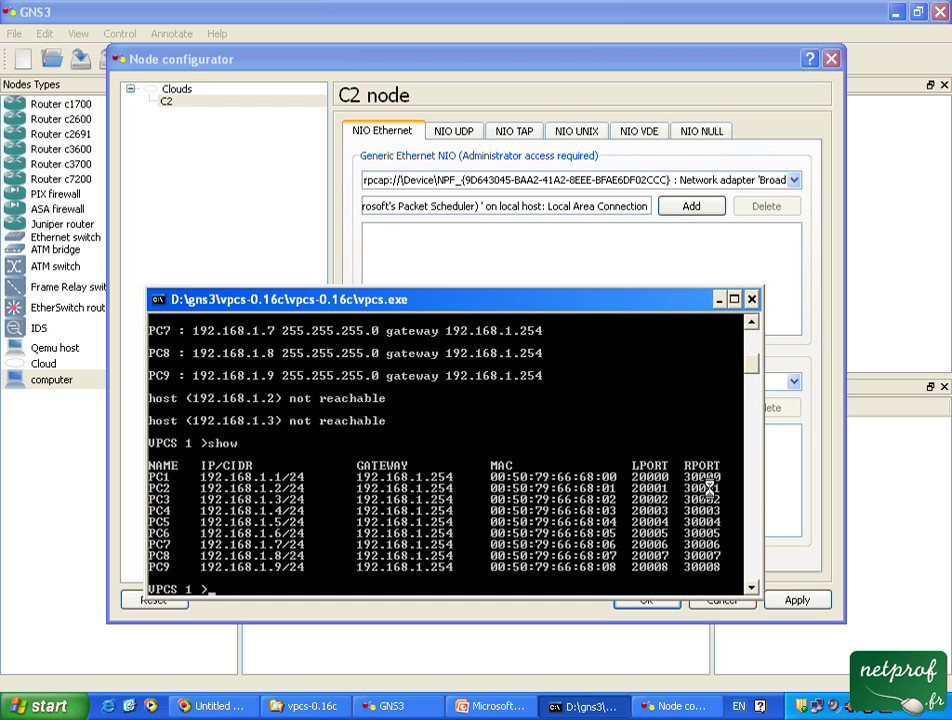
click(455, 132)
click(535, 202)
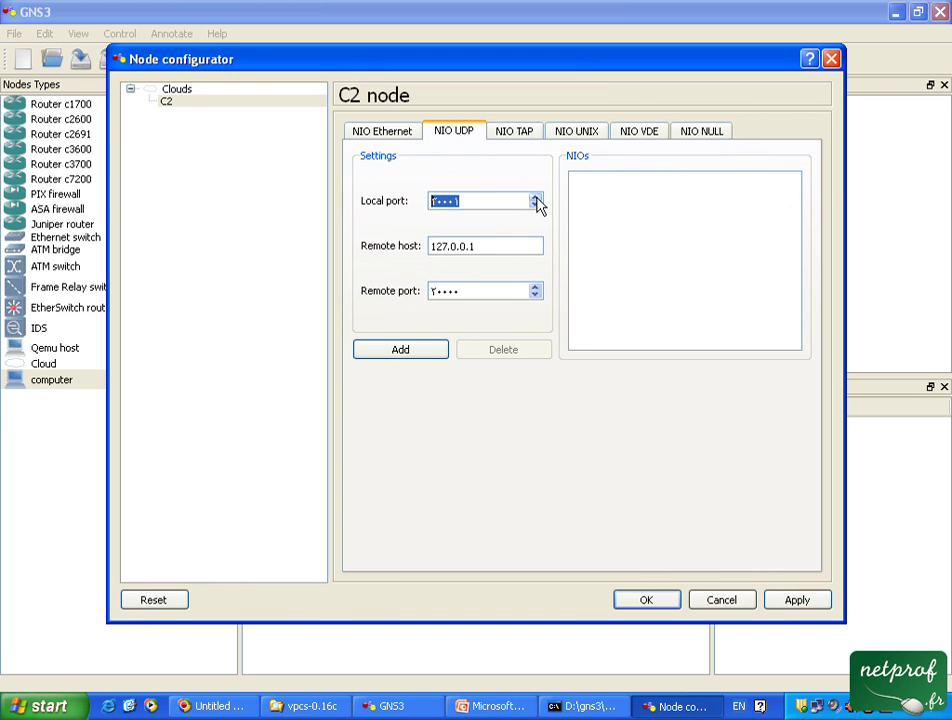
click(535, 287)
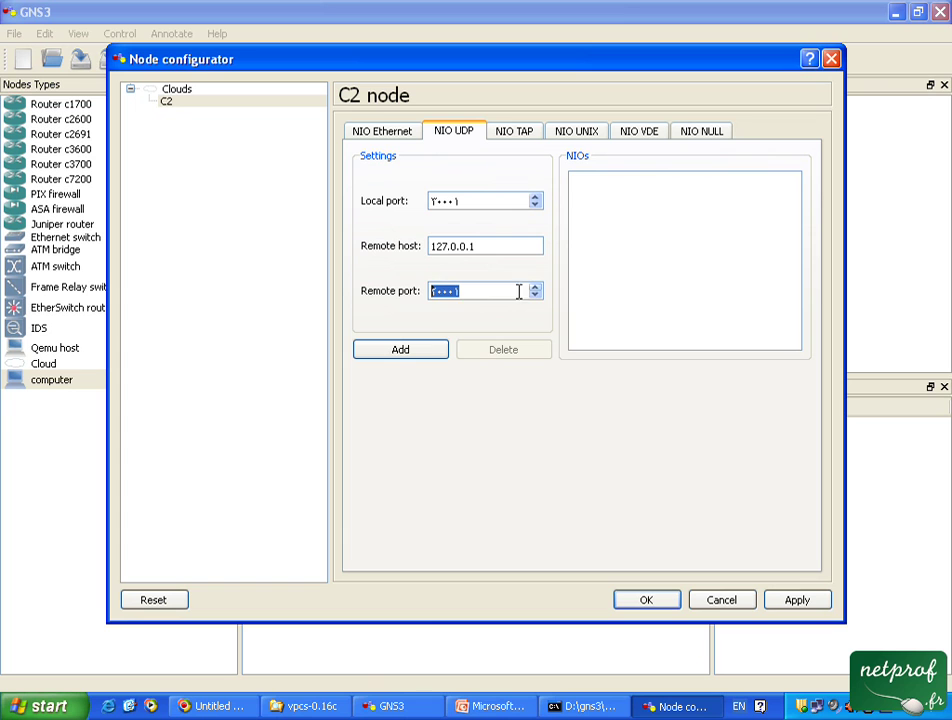
click(417, 352)
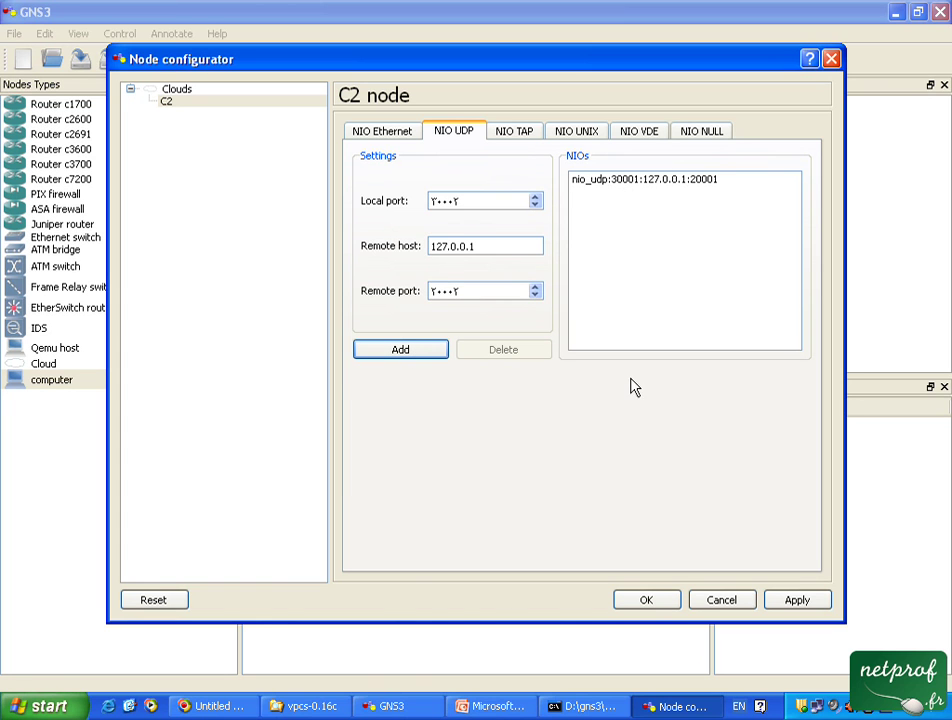
click(660, 601)
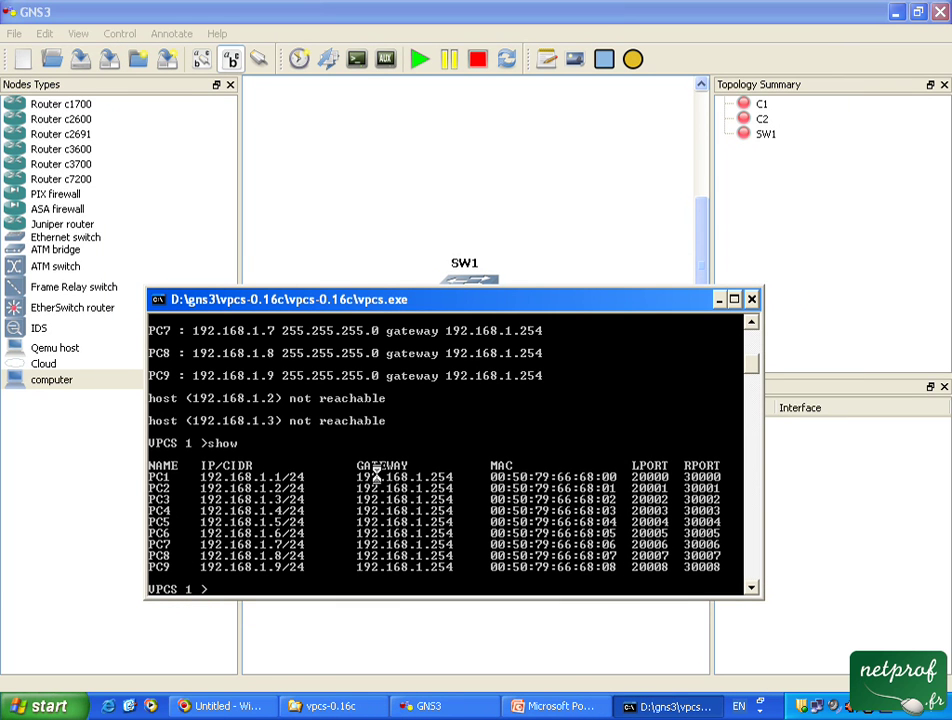
click(716, 300)
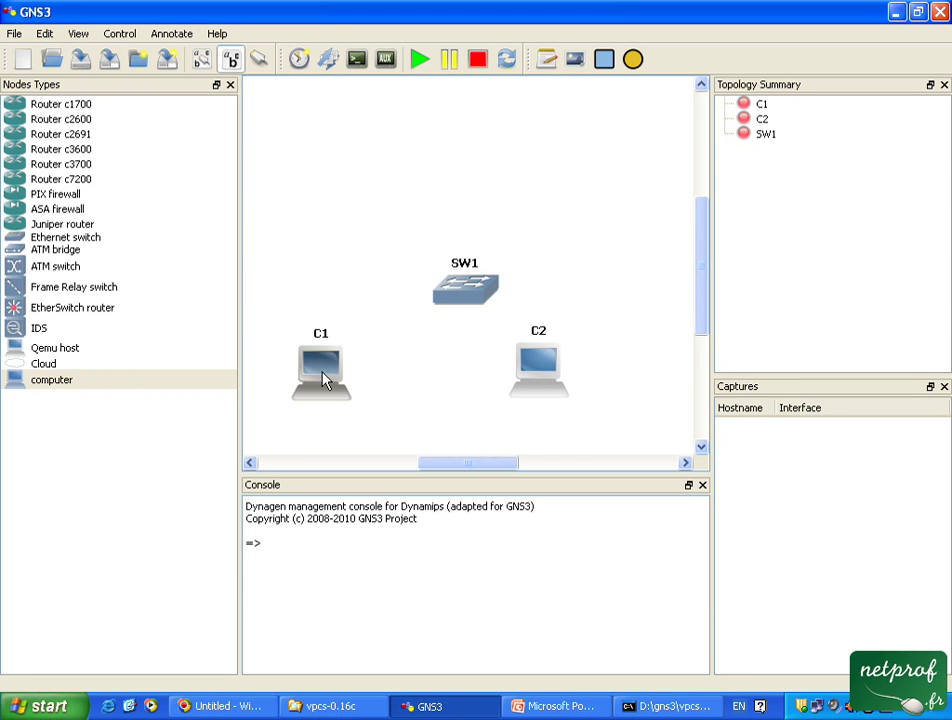
Link C1's UDP NIO to port 1 of switch SW1 using a FastEthernet link.
click(260, 60)
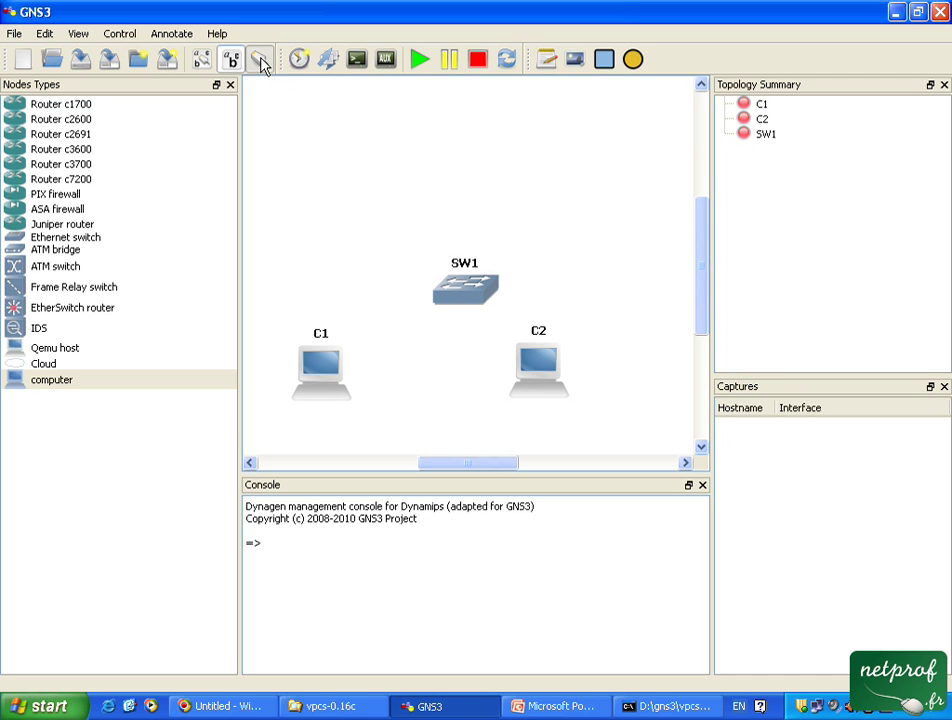
click(259, 64)
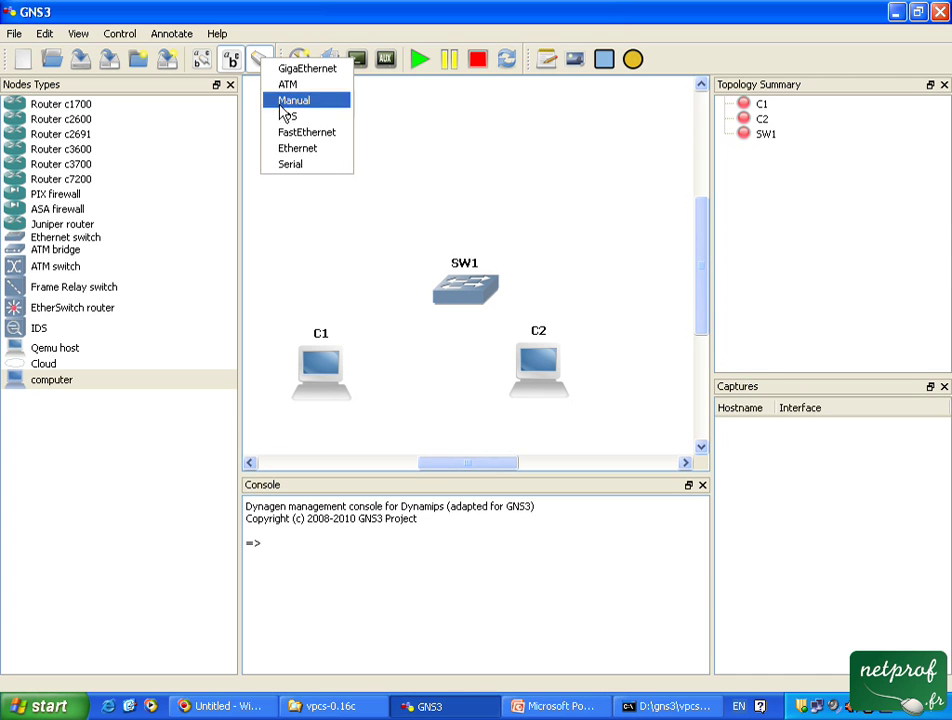
click(296, 132)
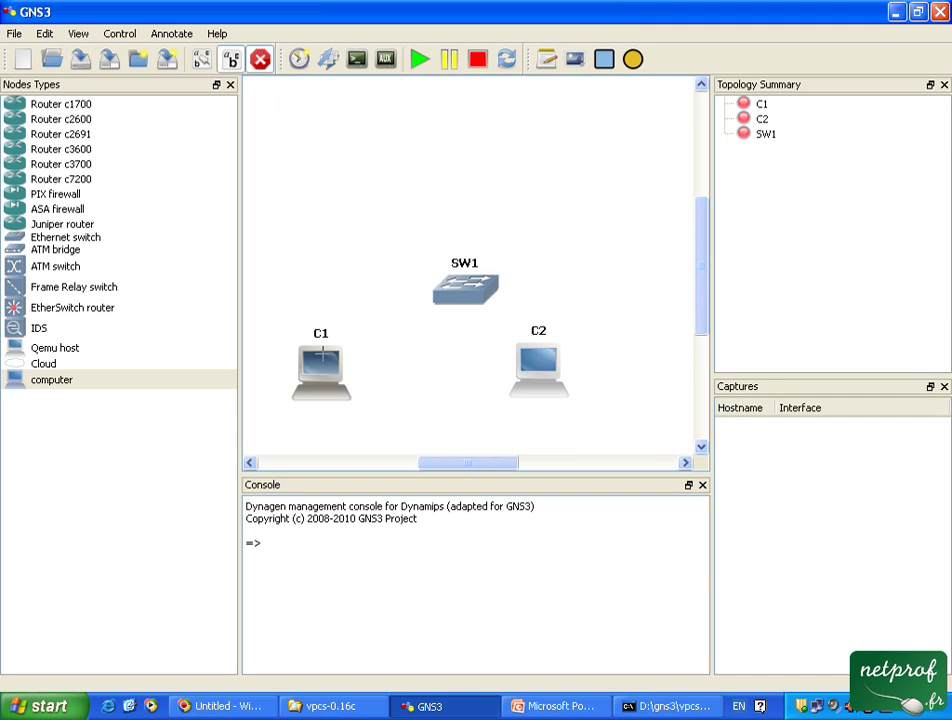
click(326, 358)
click(364, 368)
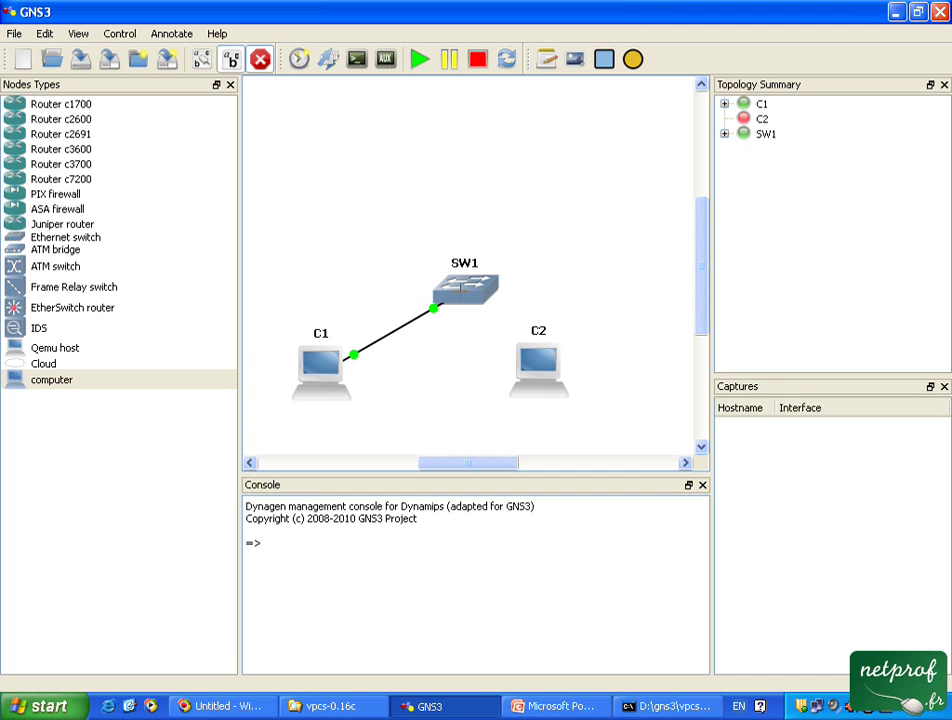
Link C2's UDP NIO to port 2 of SW1 and leave link mode.
click(545, 368)
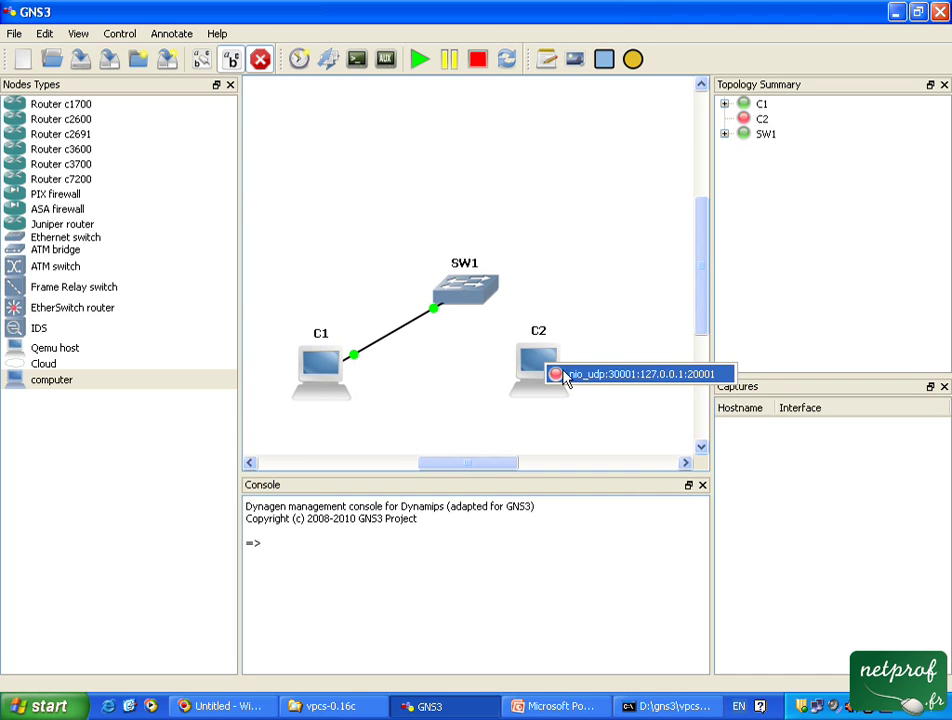
click(560, 375)
click(471, 290)
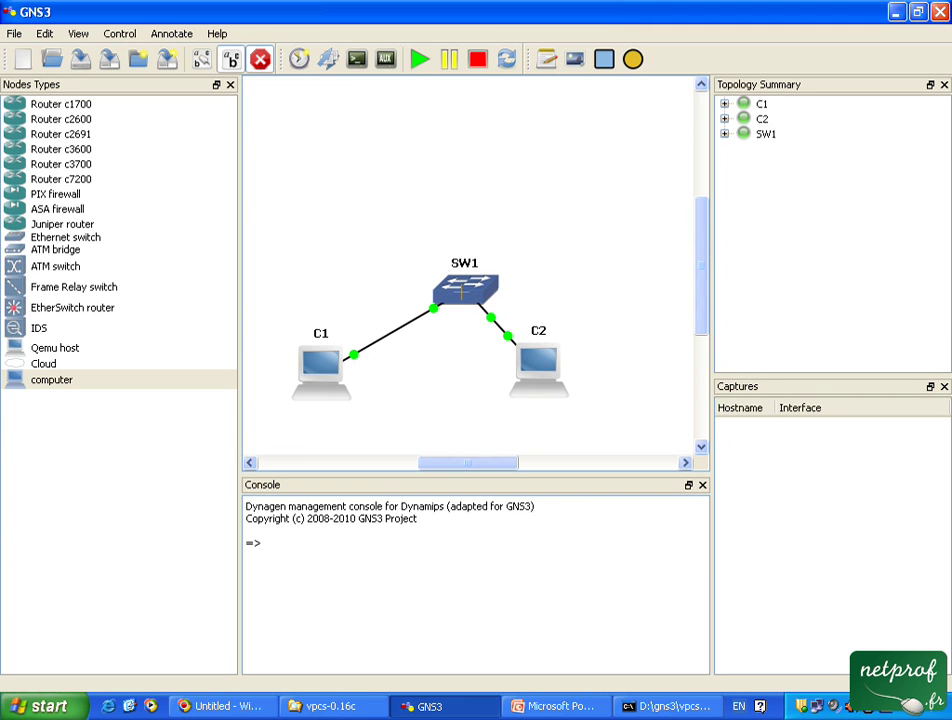
click(260, 59)
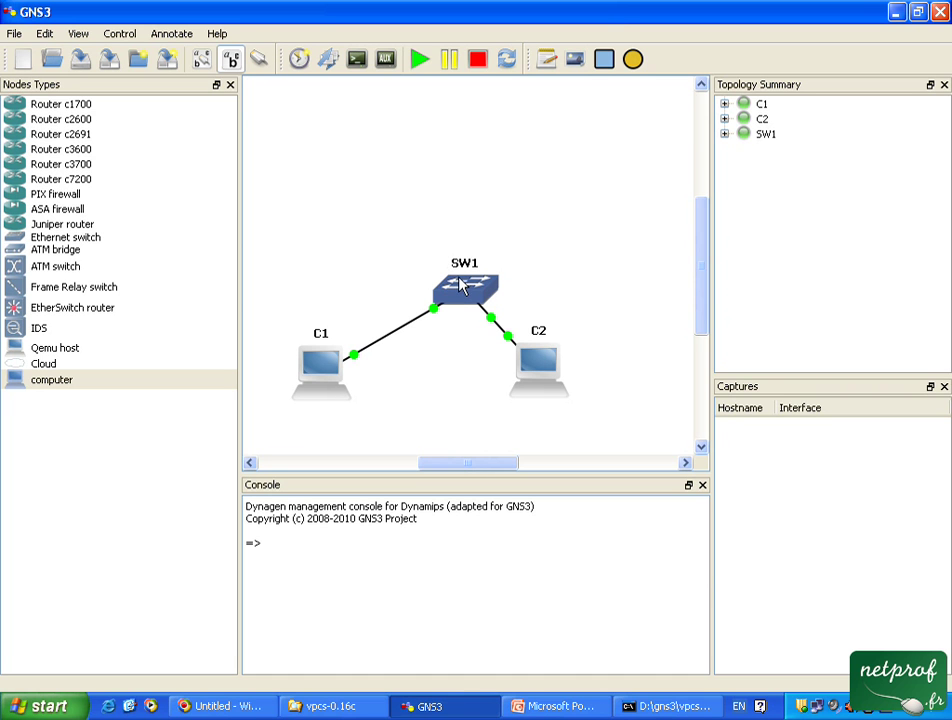
Ping 192.168.1.2 from PC1 in the VPCS console to test connectivity, and minimize the console.
click(668, 710)
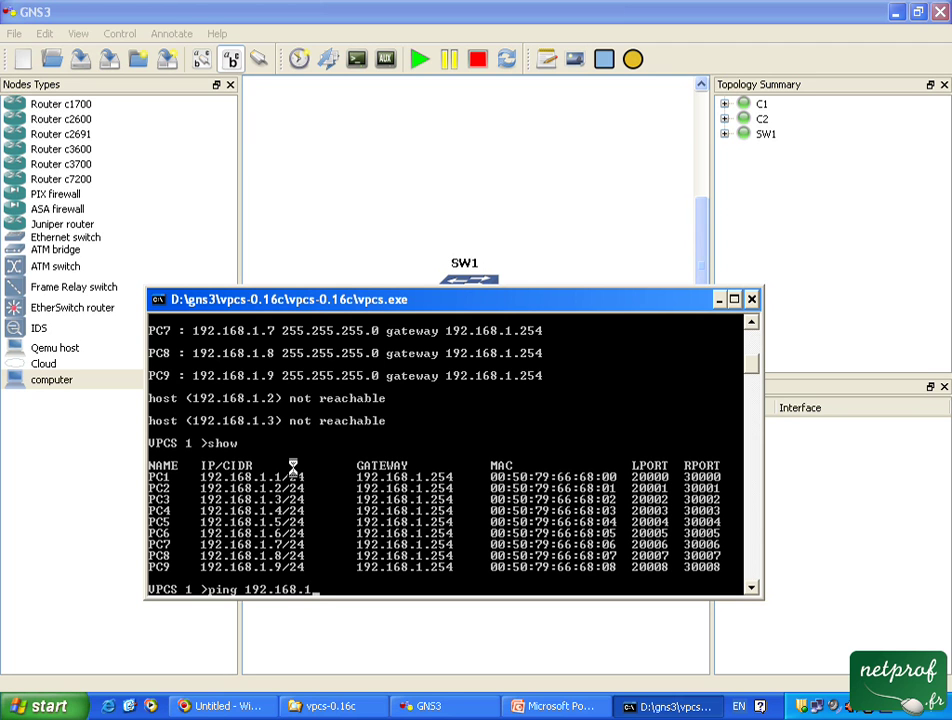
key(Return)
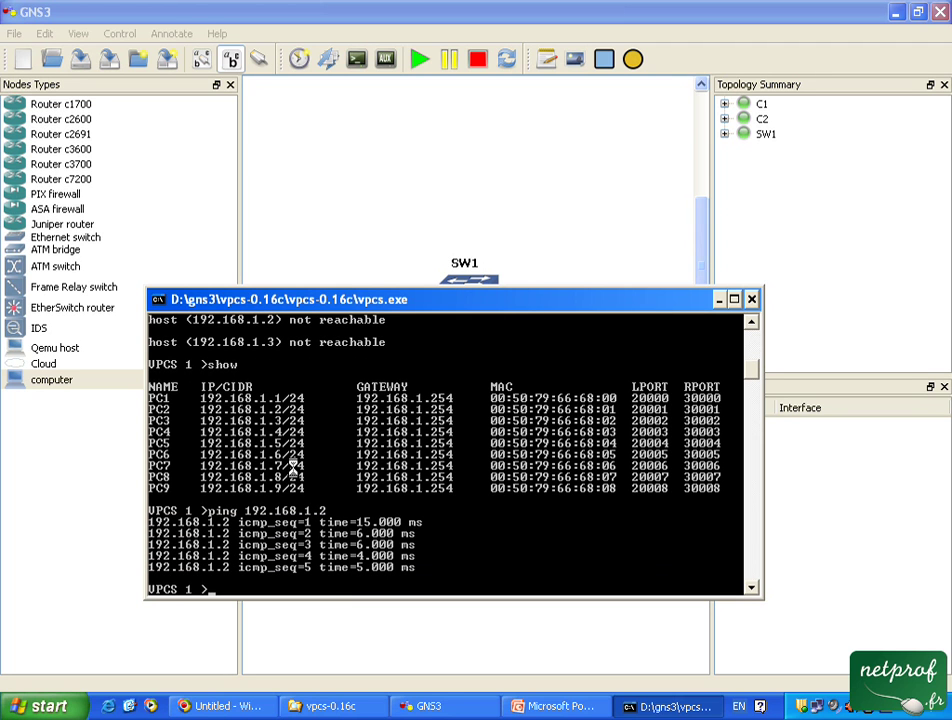
click(715, 299)
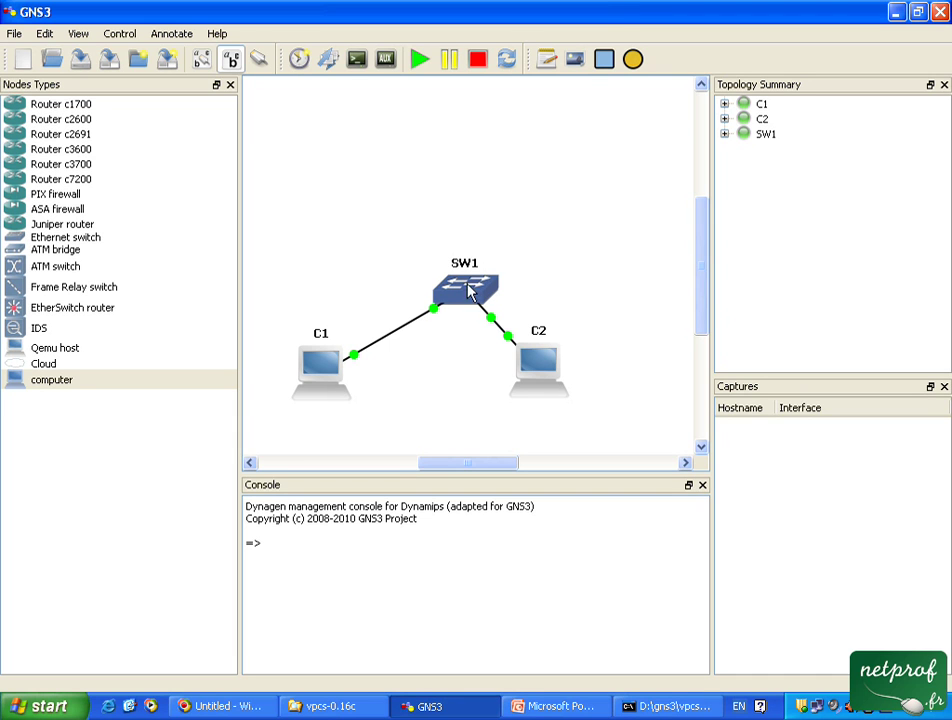
Place a cloud up and to the left of SW1 and add the Local Area Connection adapter as its generic Ethernet NIO.
drag(52, 370, 352, 201)
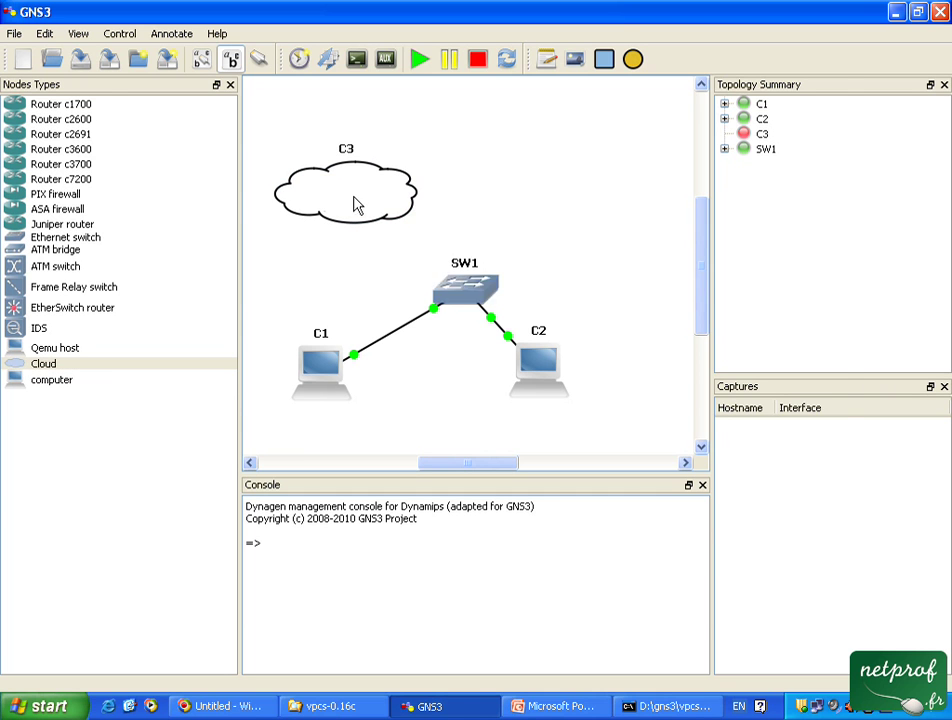
right_click(353, 198)
click(385, 207)
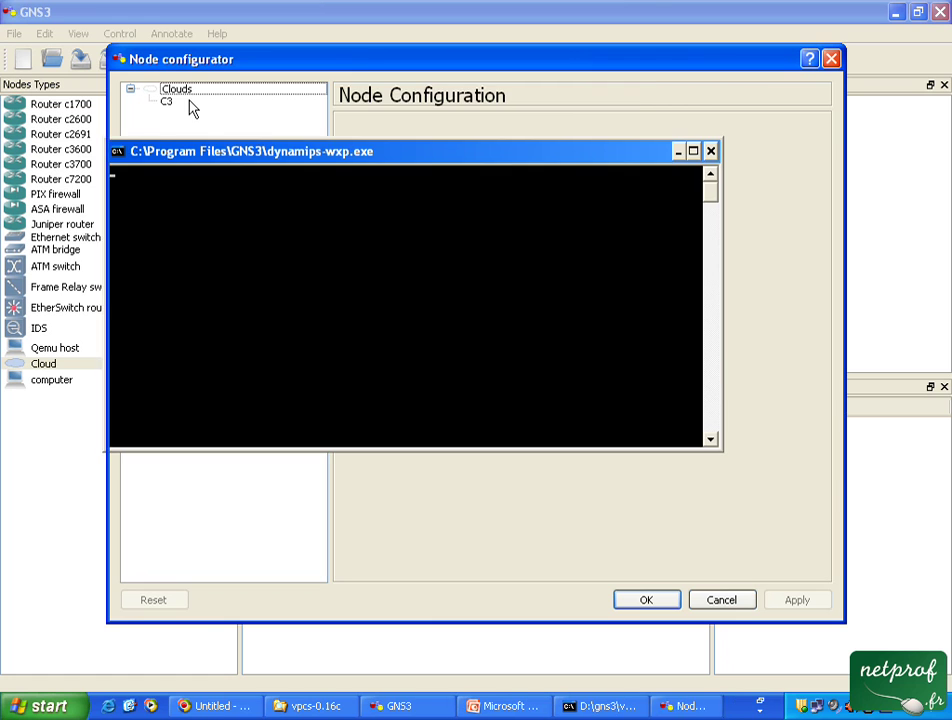
click(191, 106)
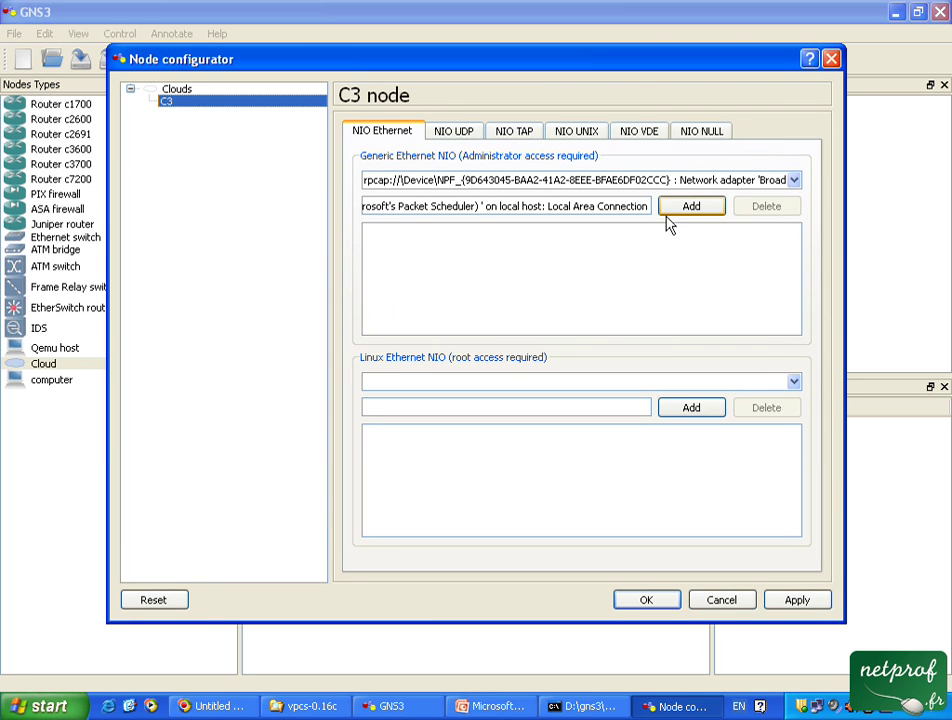
click(801, 185)
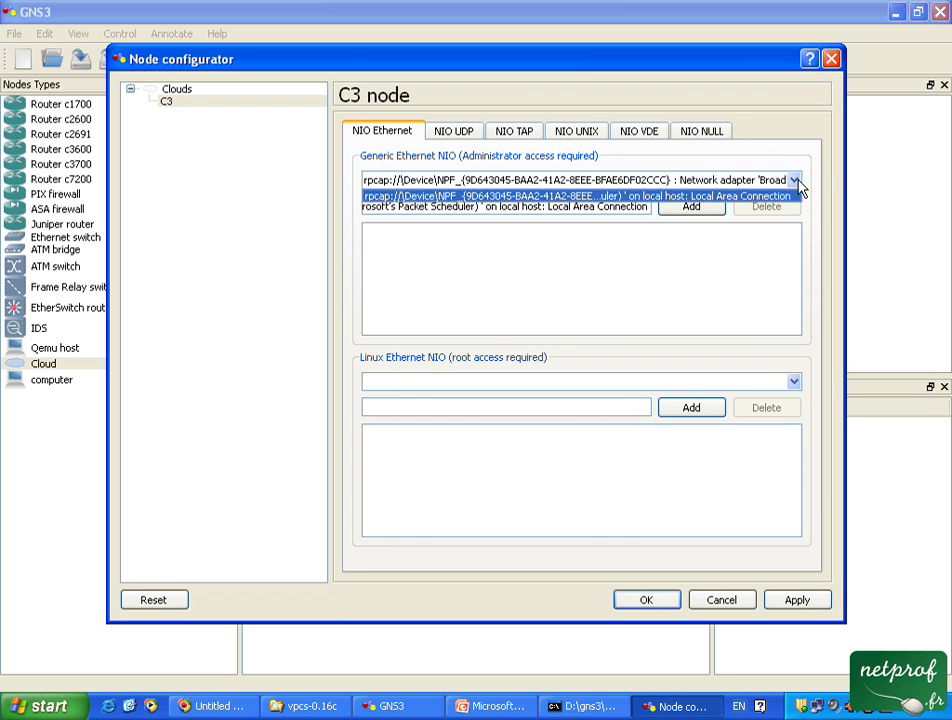
click(799, 185)
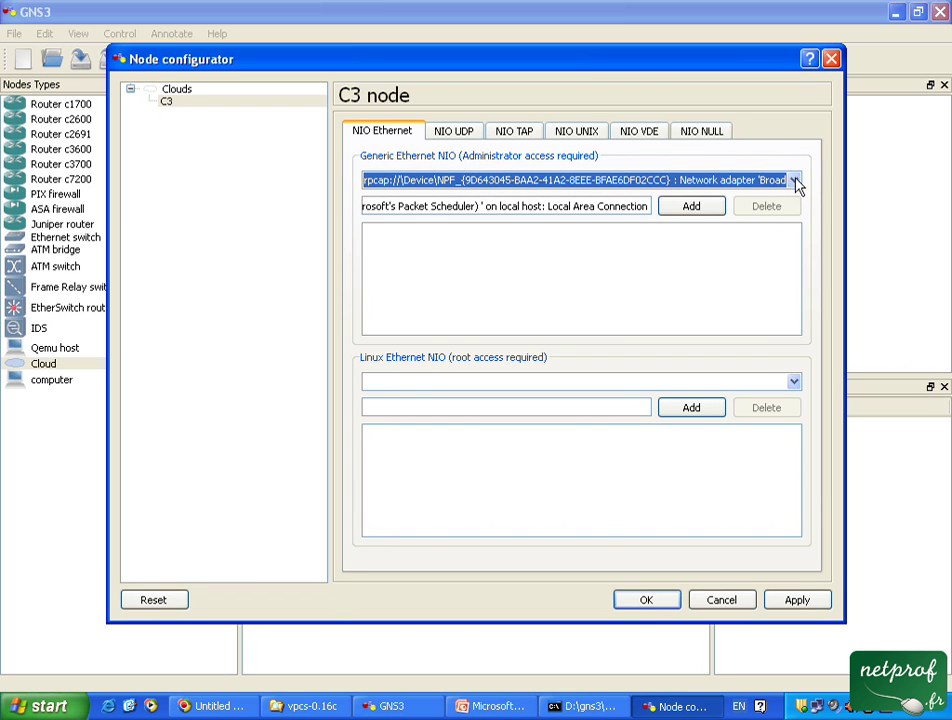
click(672, 207)
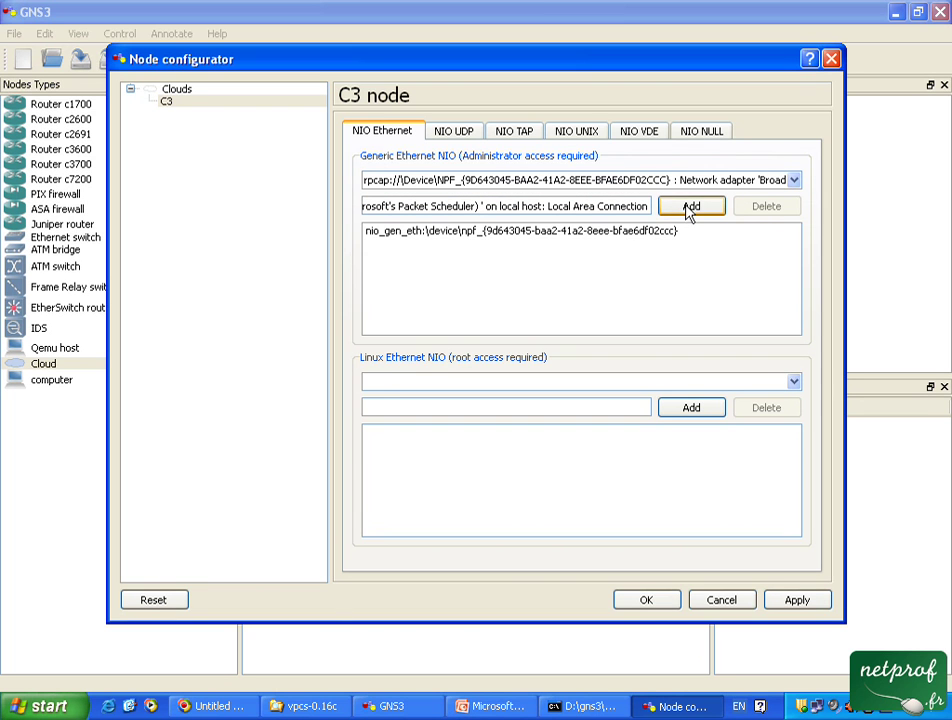
click(646, 600)
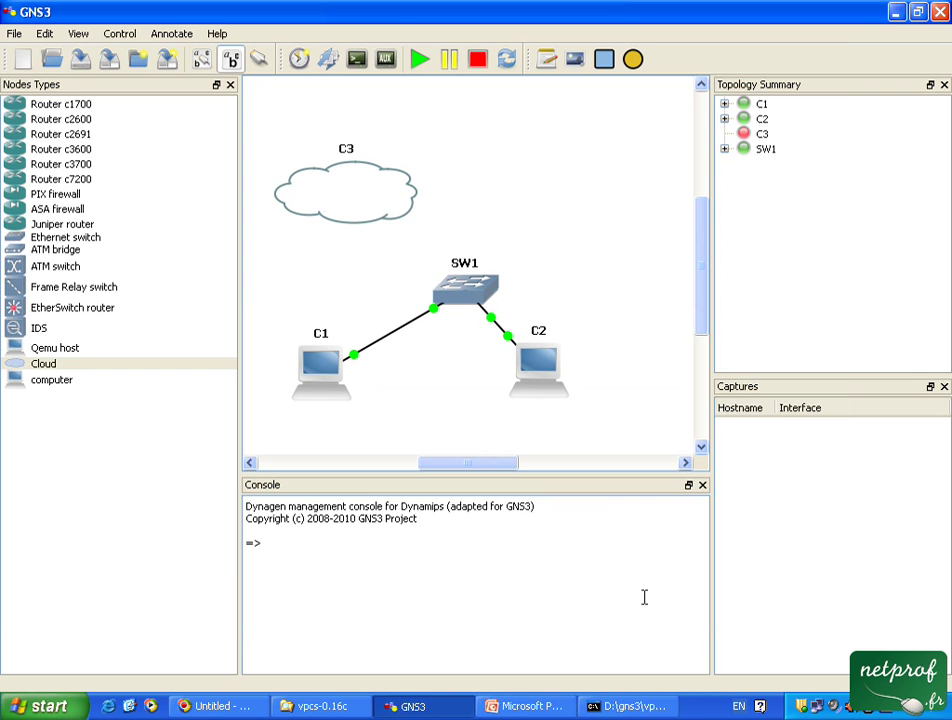
Link cloud C3's Ethernet NIO to port 3 of SW1 with a FastEthernet link and leave link mode.
click(258, 62)
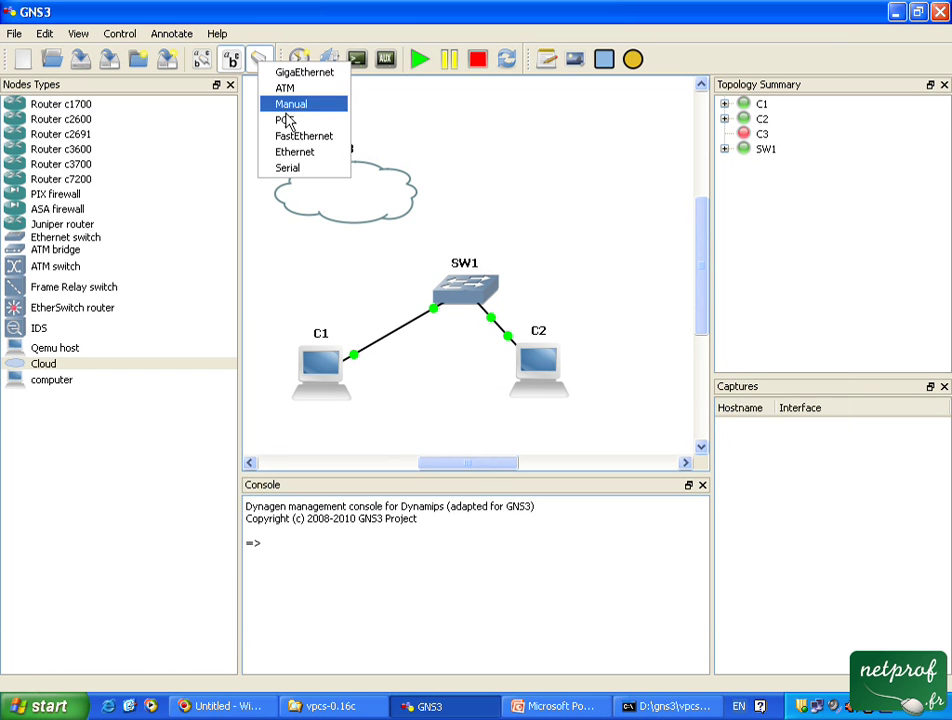
click(300, 138)
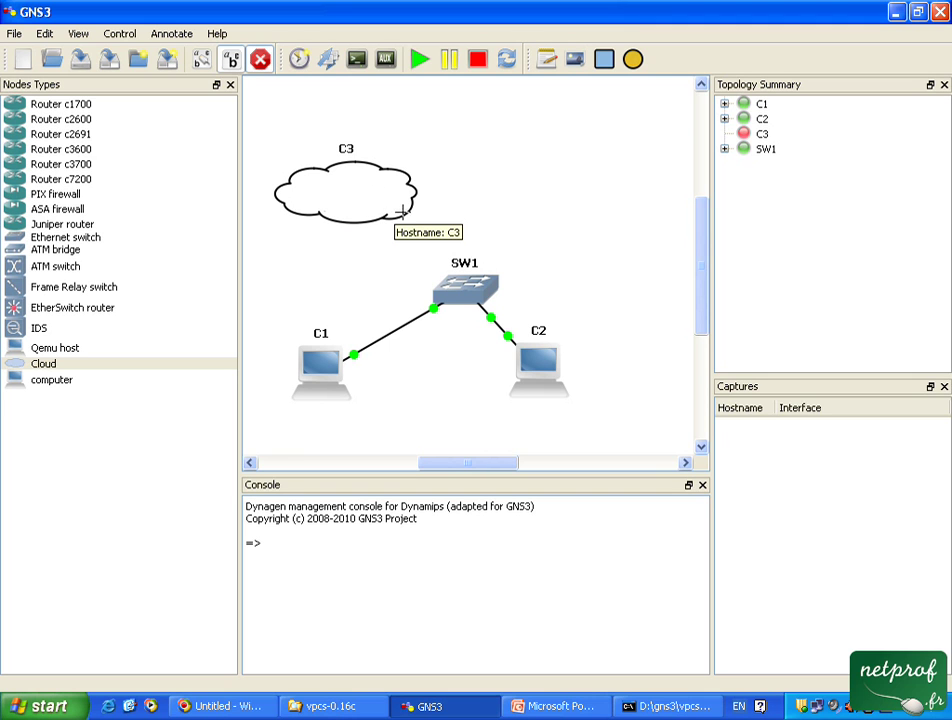
click(382, 195)
click(400, 205)
click(466, 285)
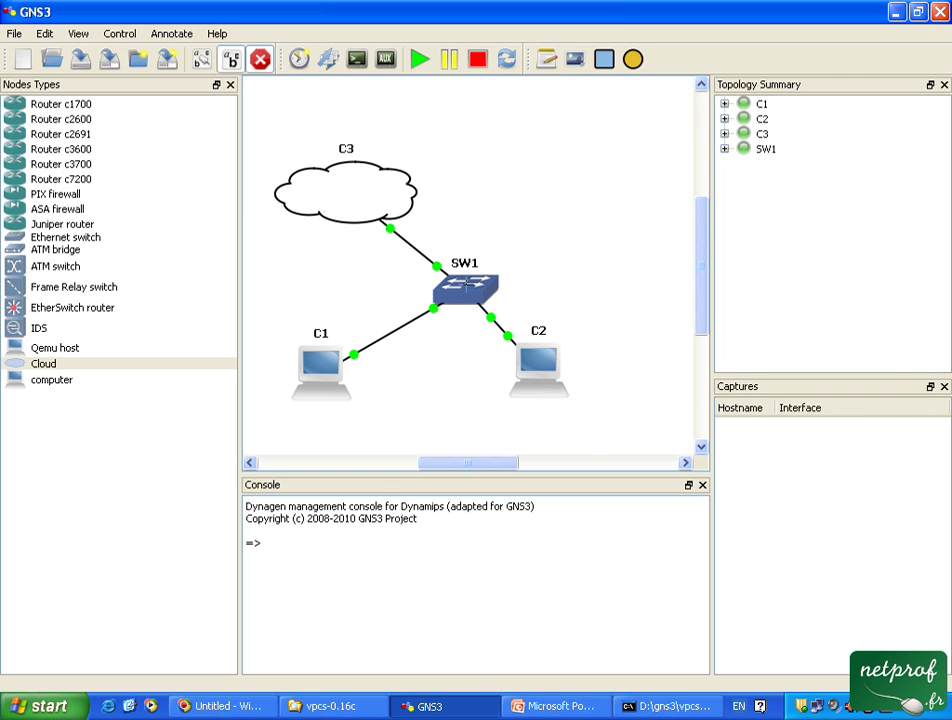
click(493, 297)
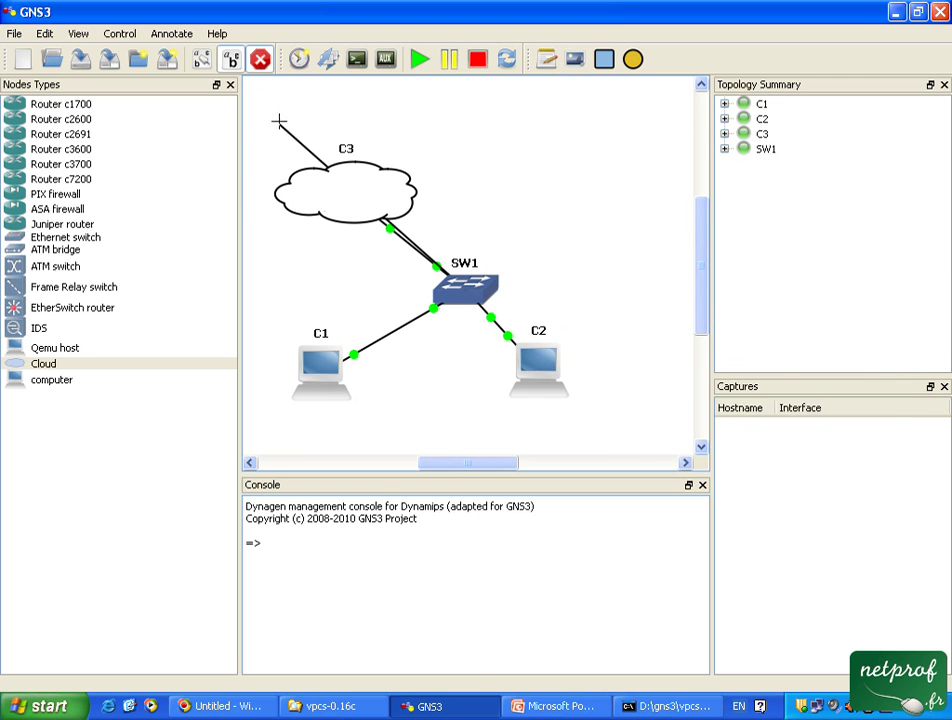
click(260, 60)
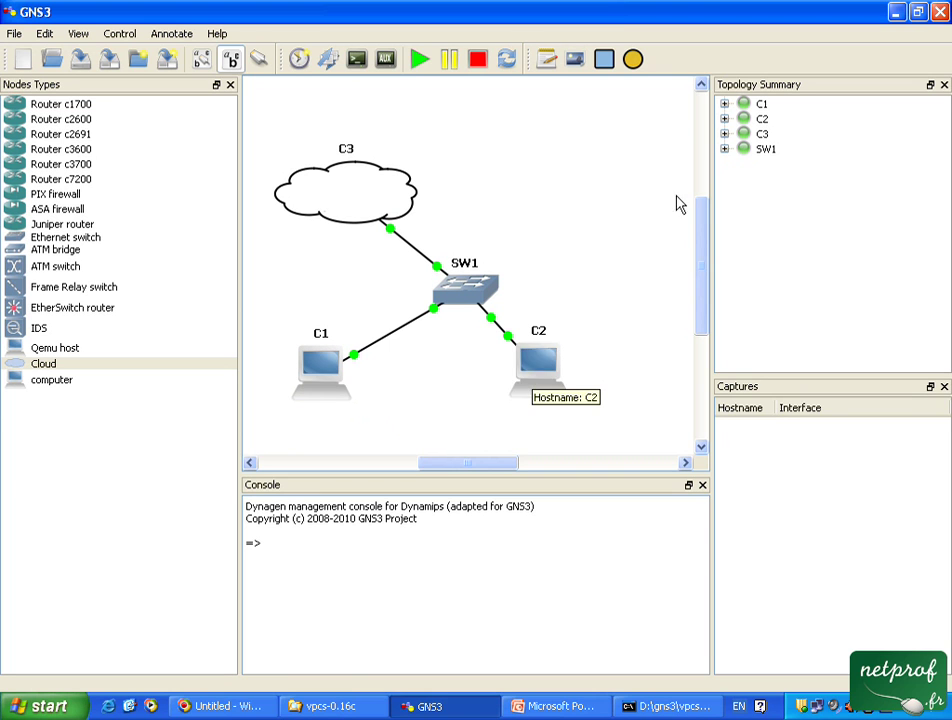
Examine SW1's port connections in the topology summary and its MAC address table, and close the table.
click(725, 149)
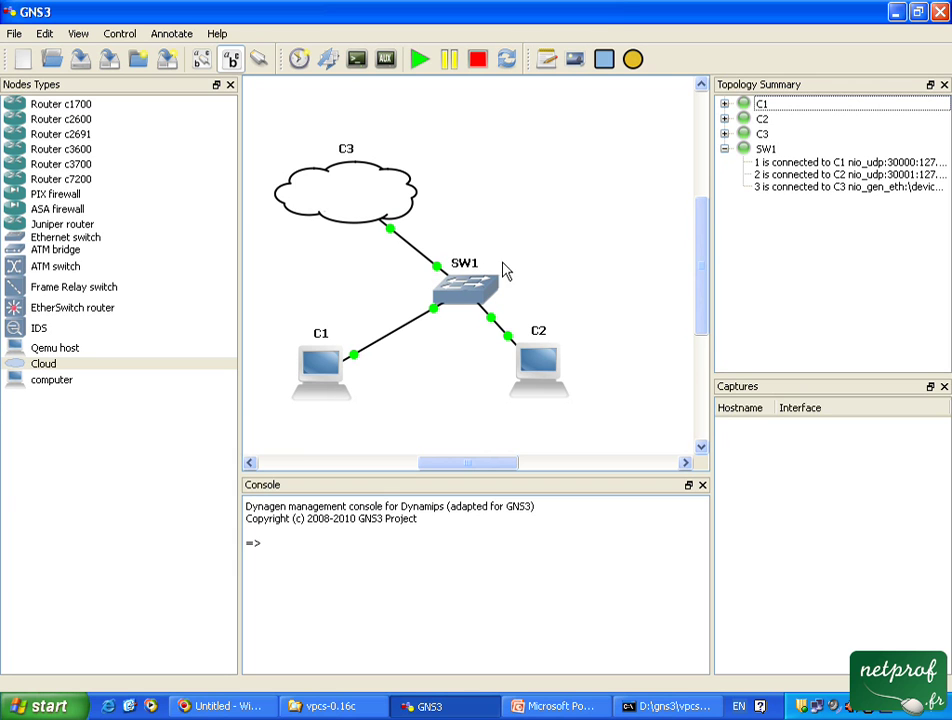
right_click(465, 291)
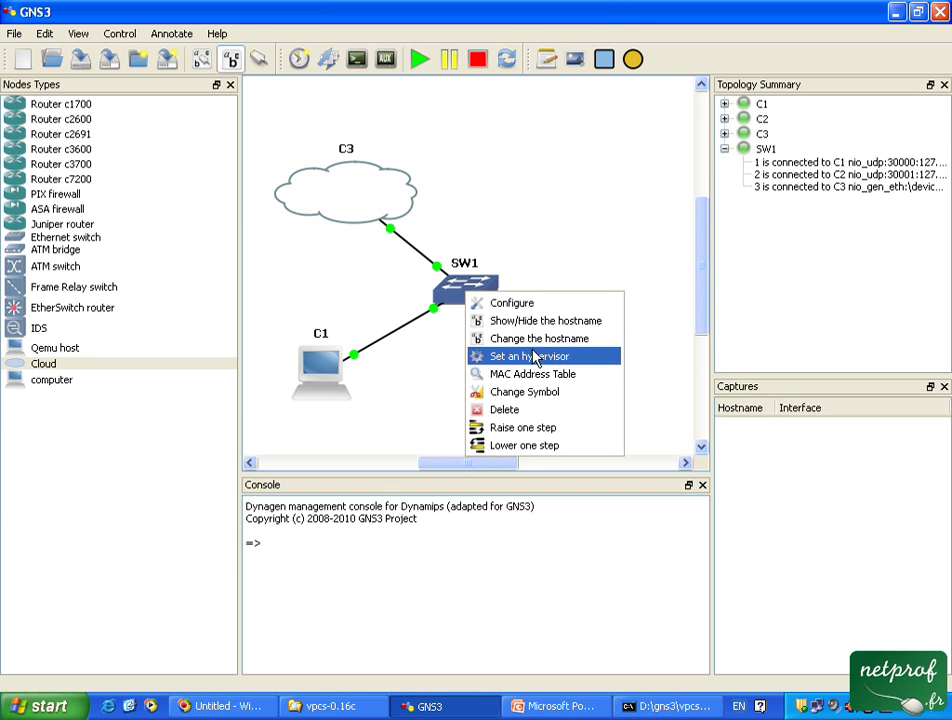
click(560, 375)
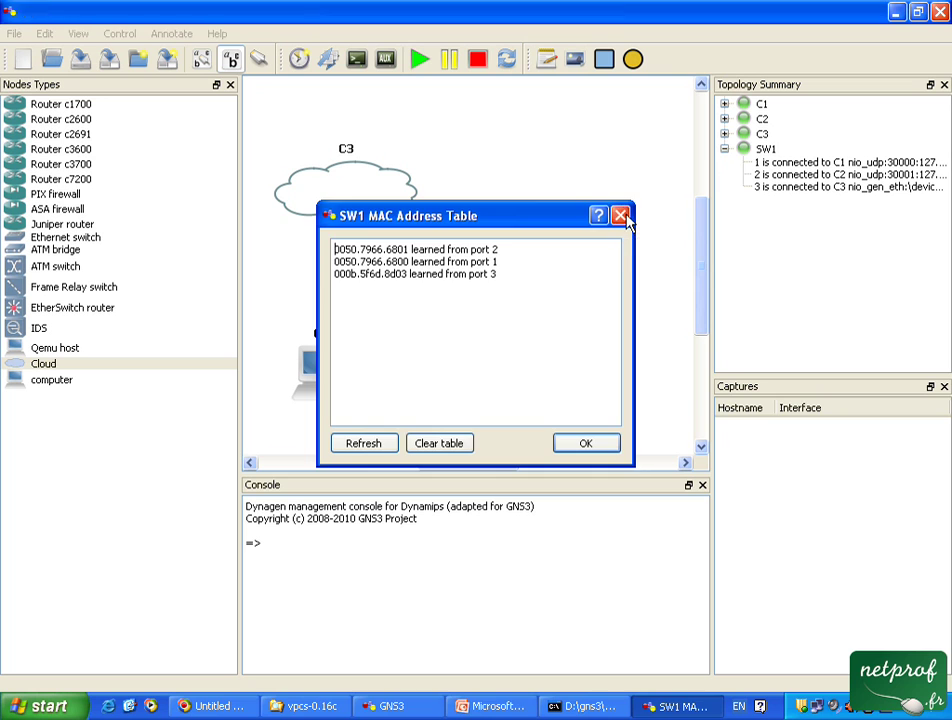
click(621, 216)
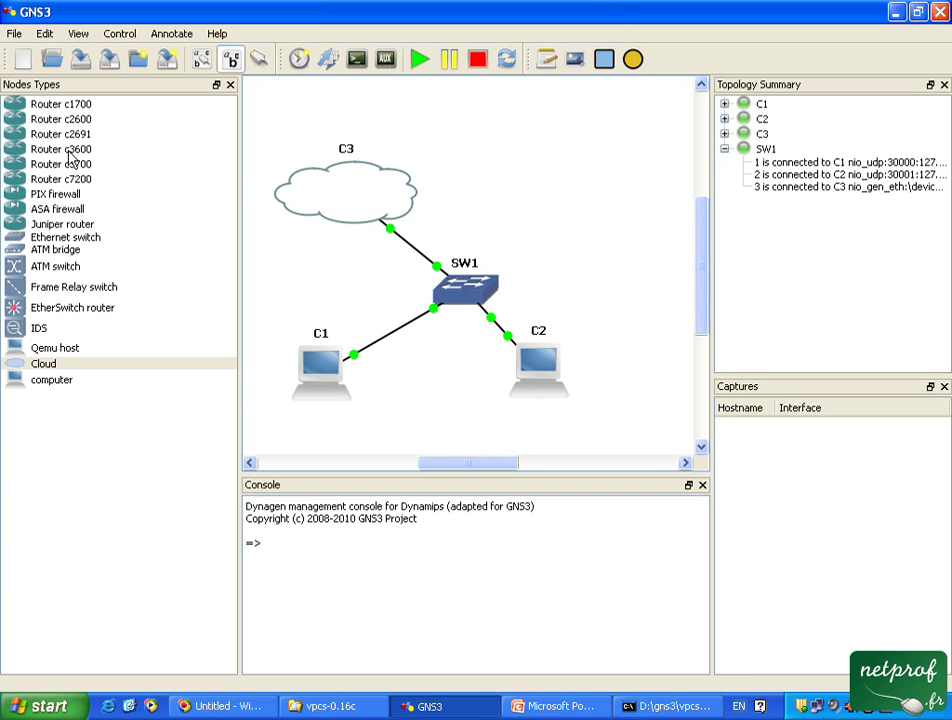
Try to place a Router c3600 in the topology above SW1.
drag(71, 156, 487, 153)
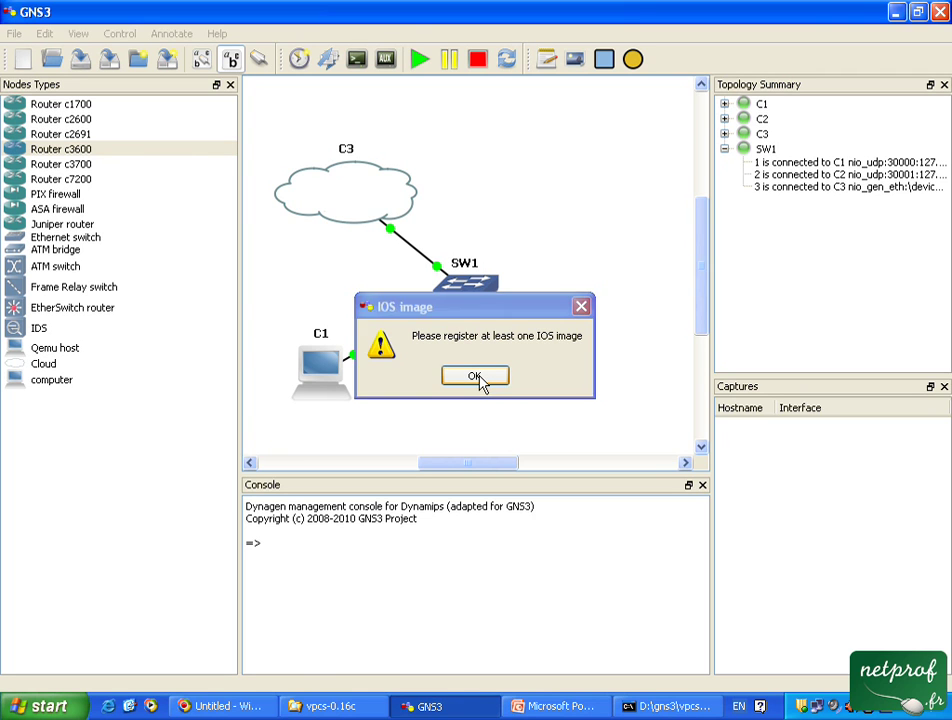
click(478, 377)
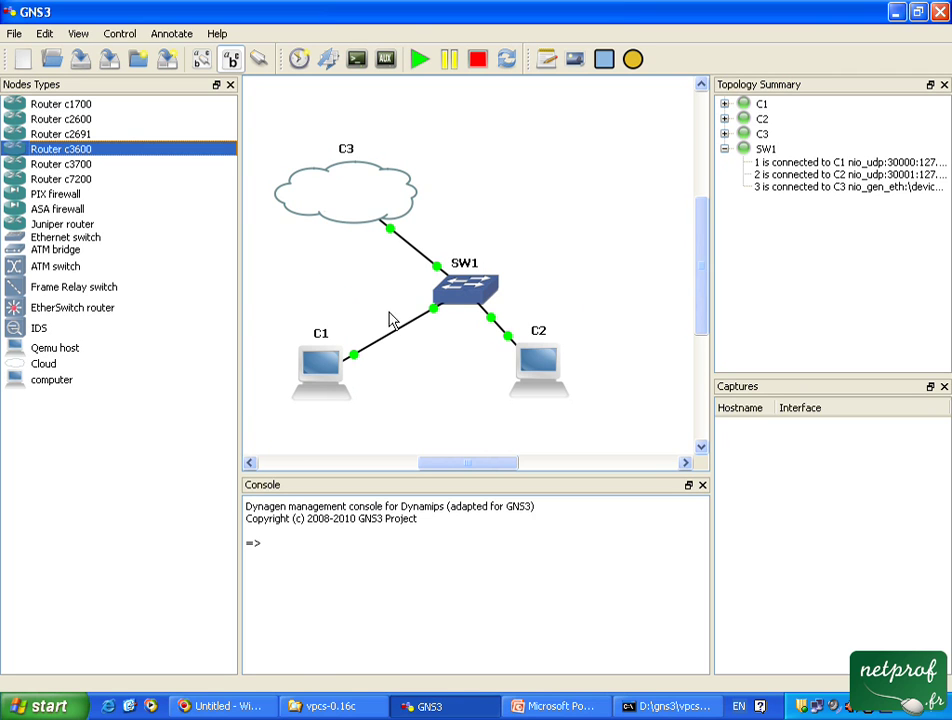
Open the IOS images and hypervisors settings and choose D:\gns3\c3660-i-mz.123-6.bin as the image file.
click(44, 33)
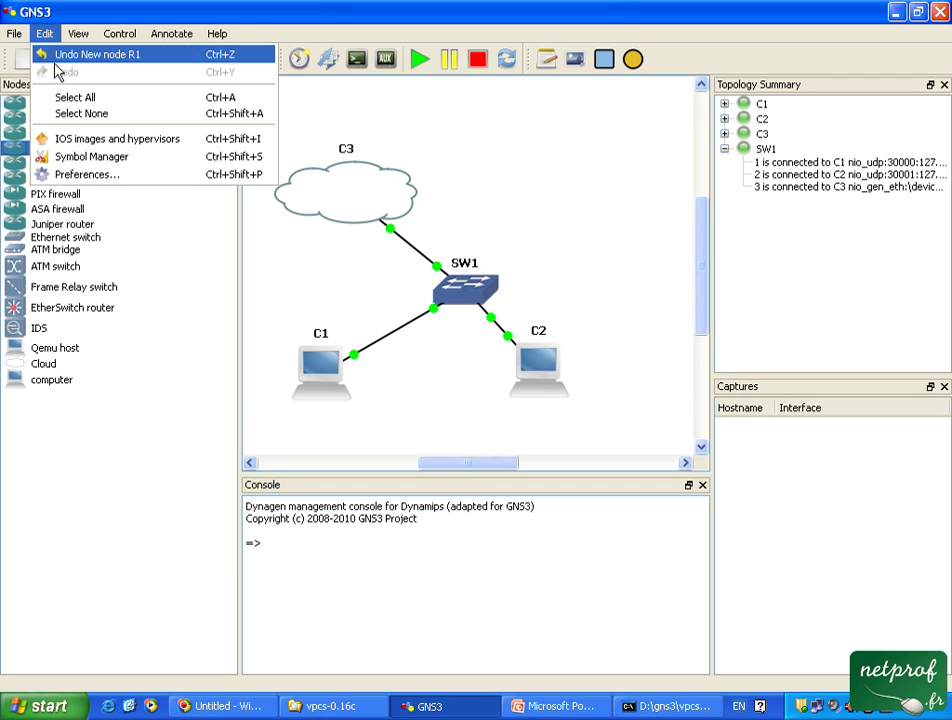
click(93, 143)
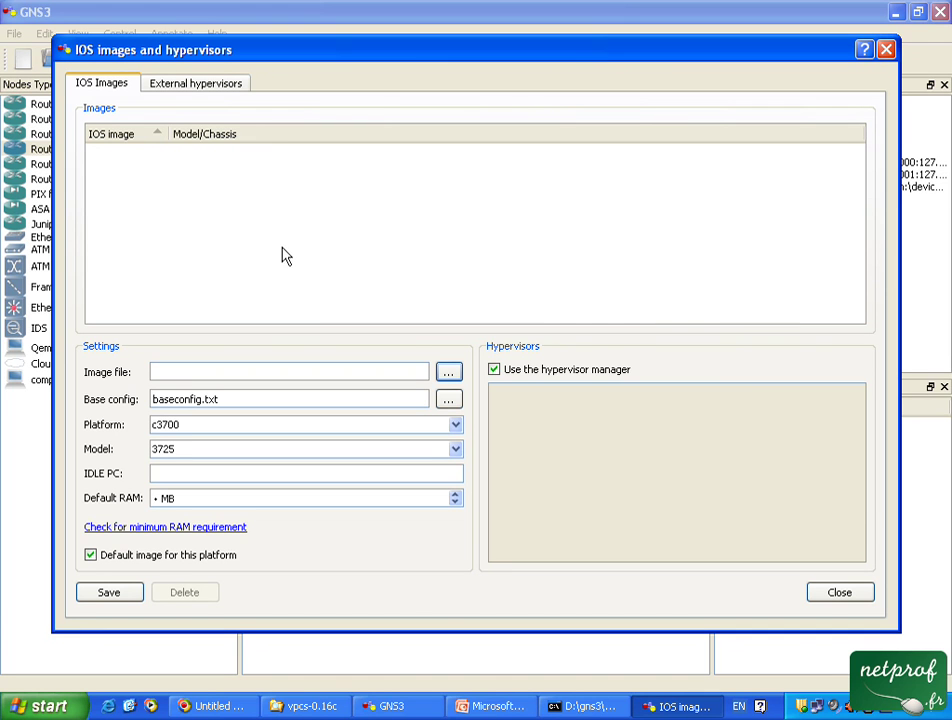
click(449, 373)
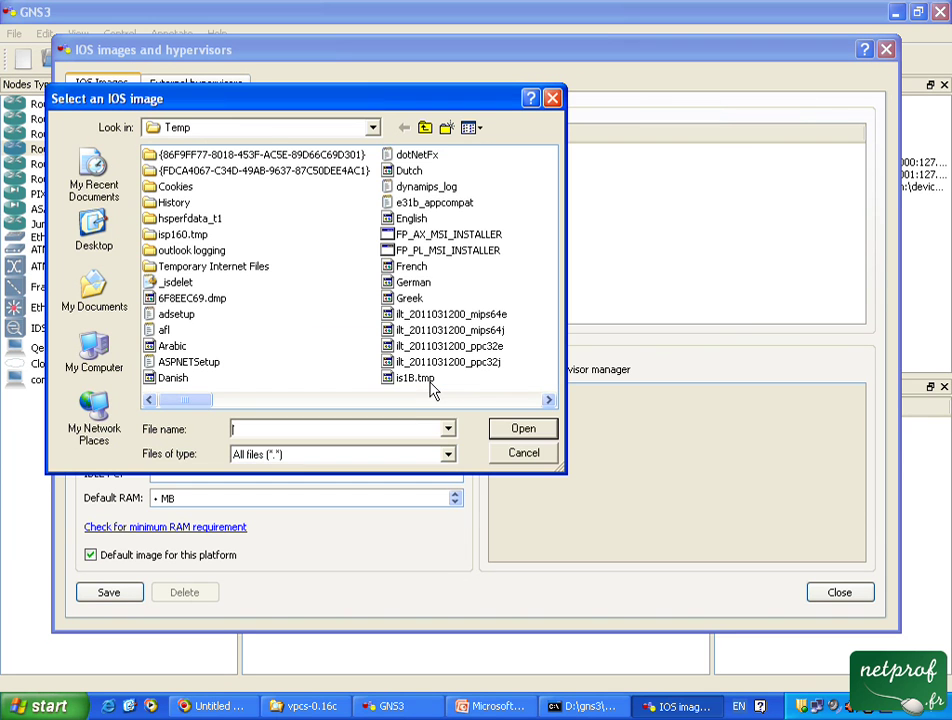
click(117, 329)
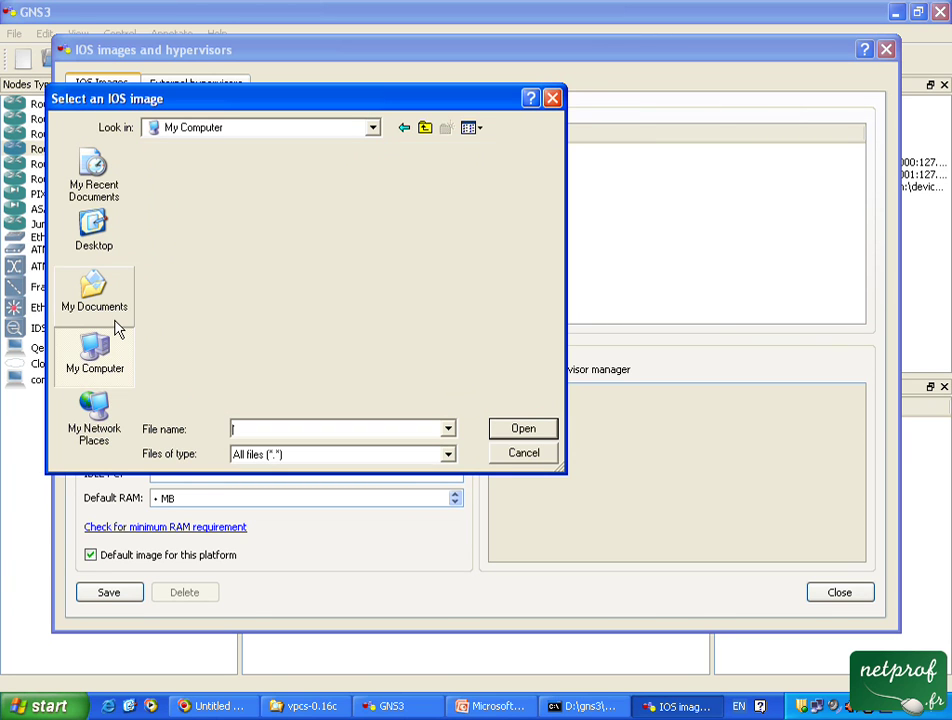
click(172, 187)
click(178, 187)
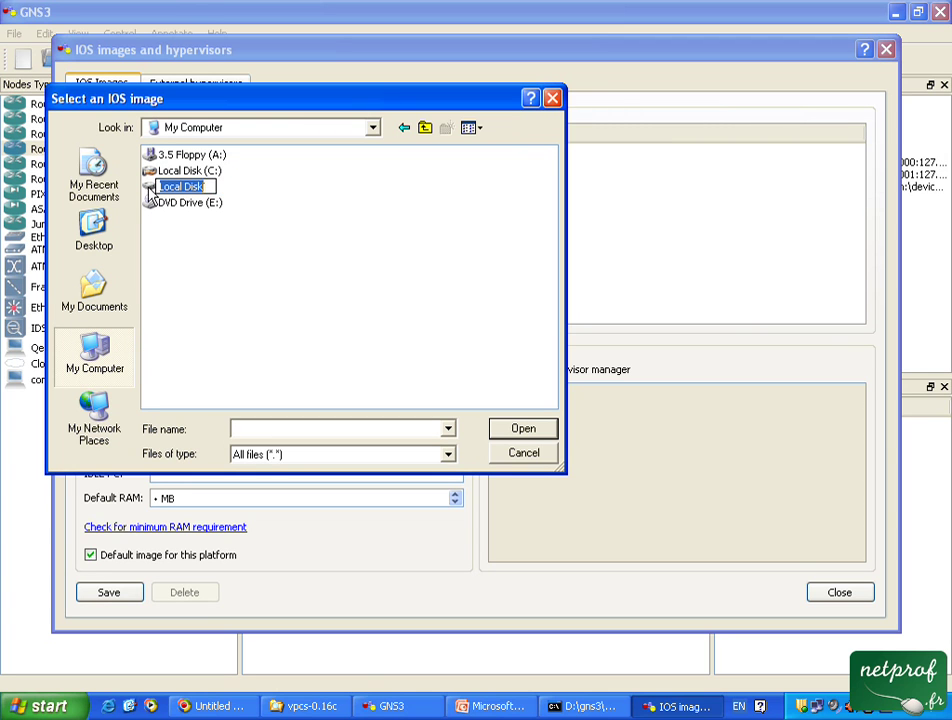
click(150, 187)
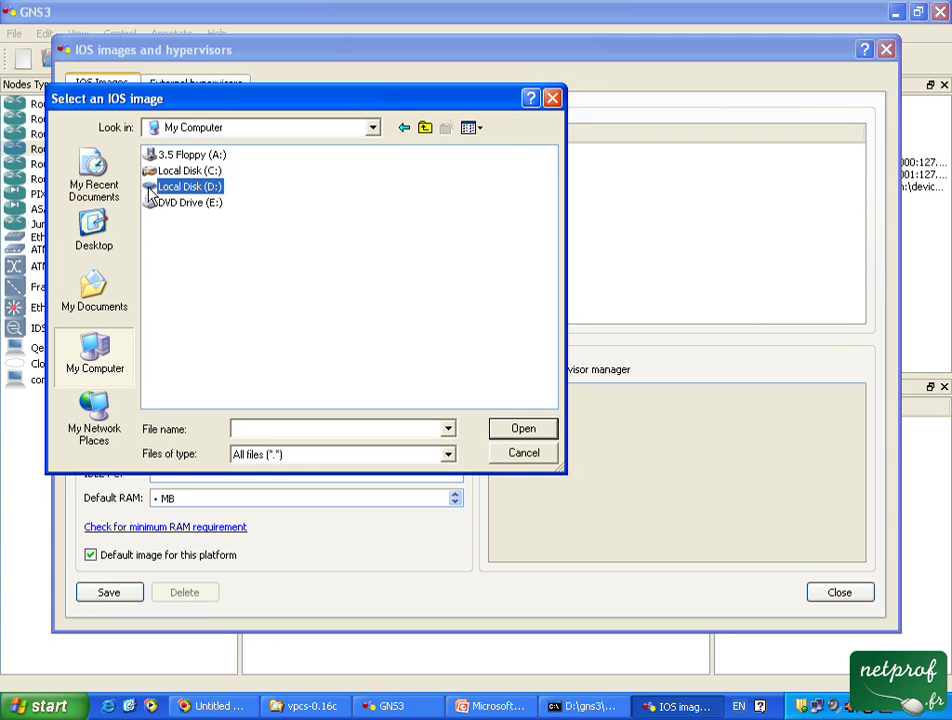
click(521, 431)
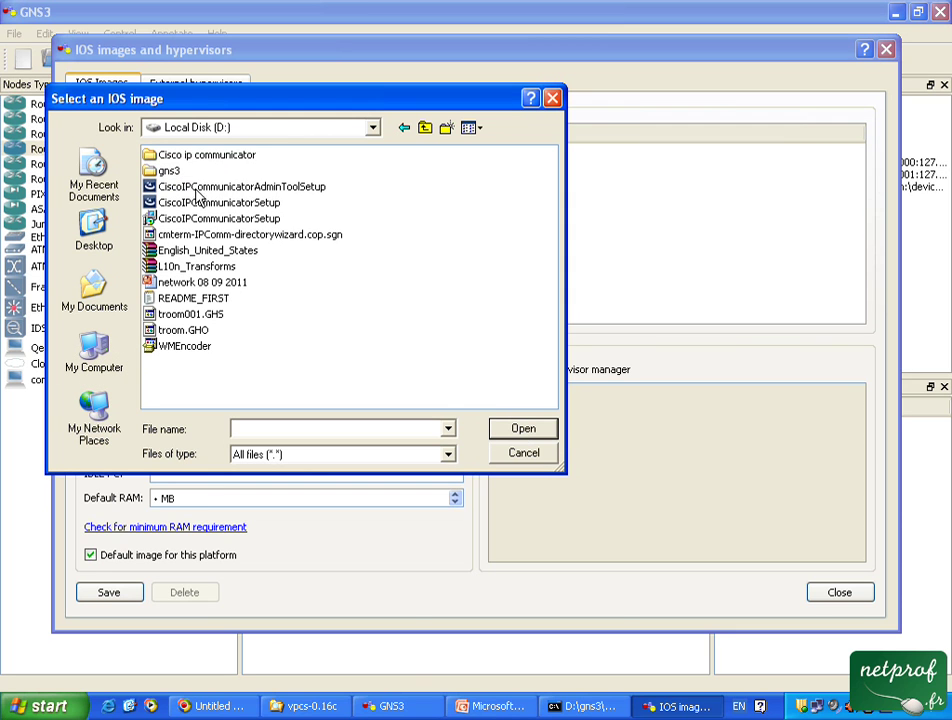
click(171, 172)
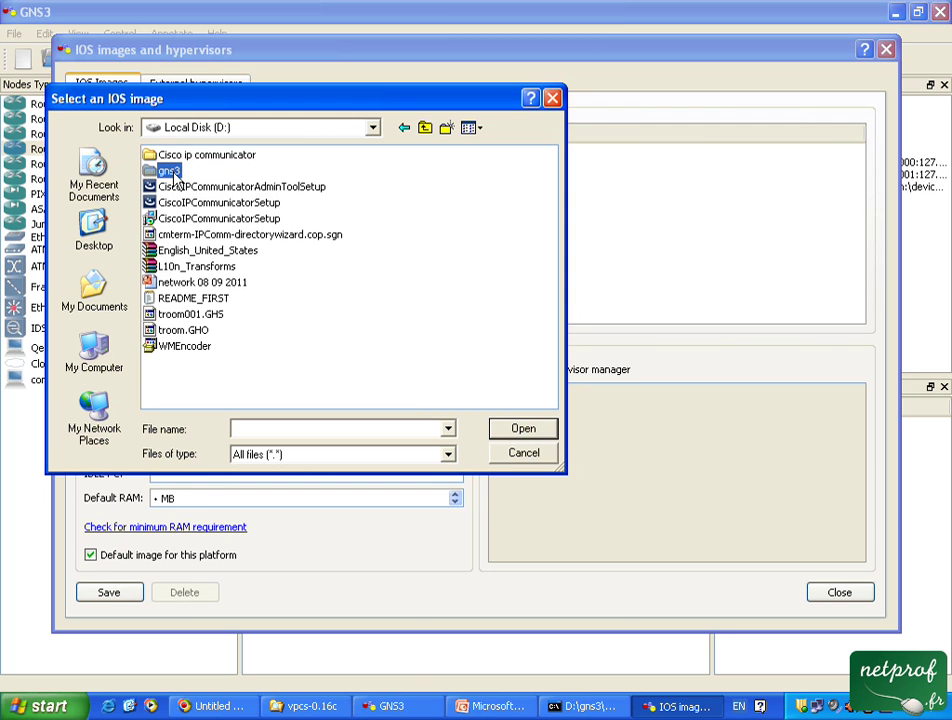
click(529, 430)
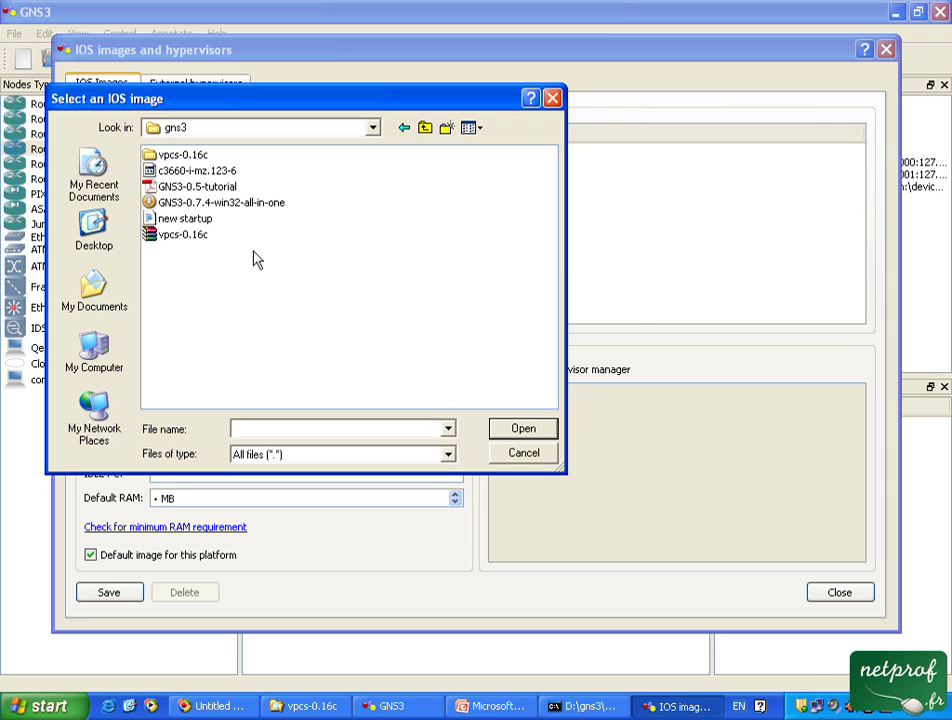
click(197, 172)
click(522, 436)
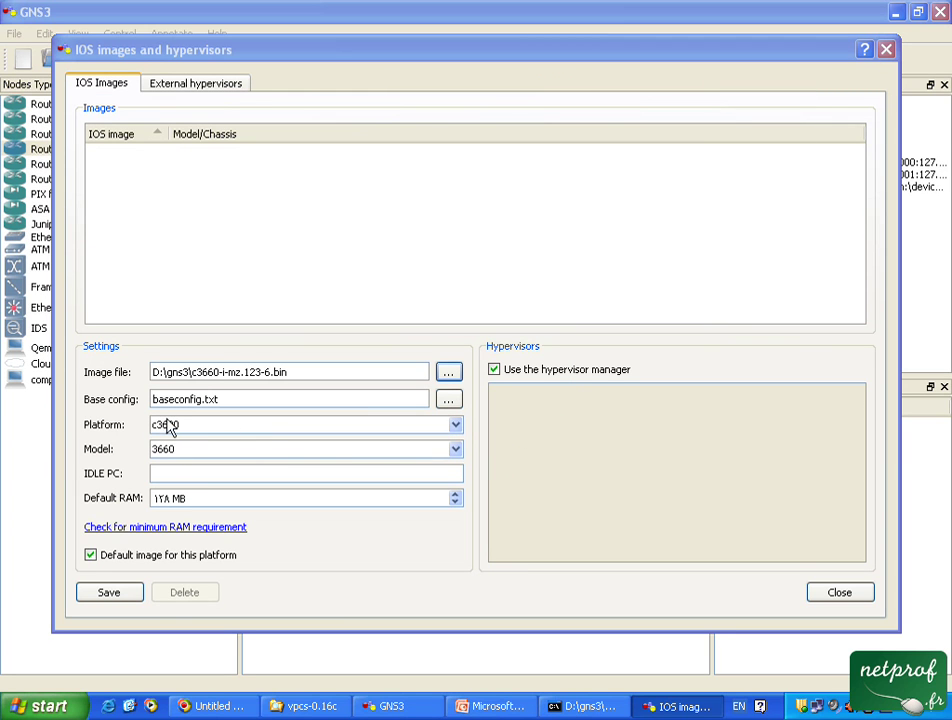
Save the c3660 image as the default for platform c3600, model 3660, and close the IOS images settings.
click(110, 592)
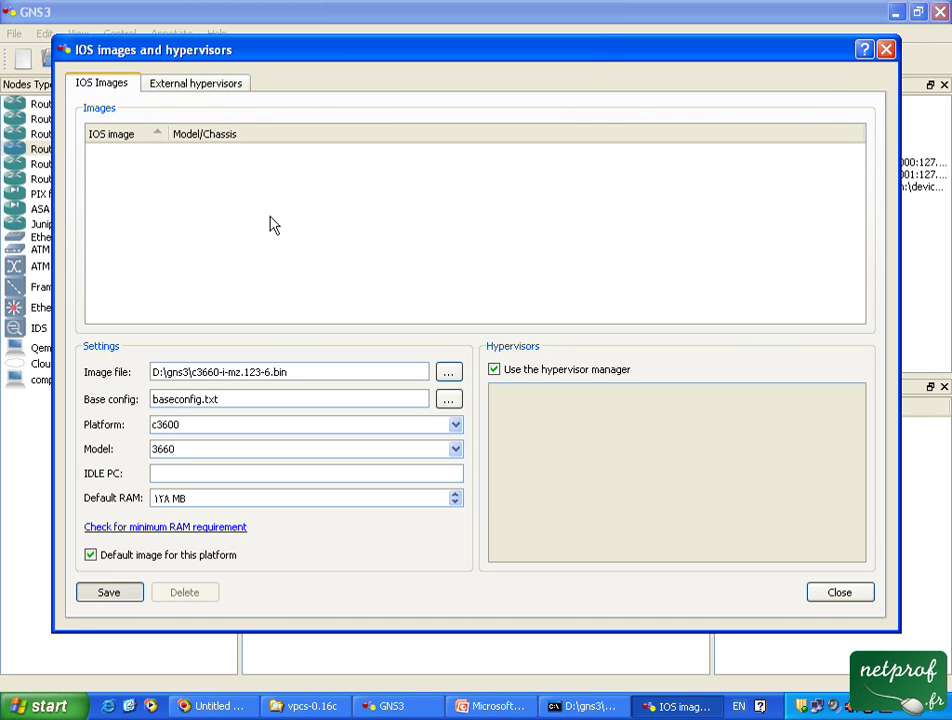
click(110, 593)
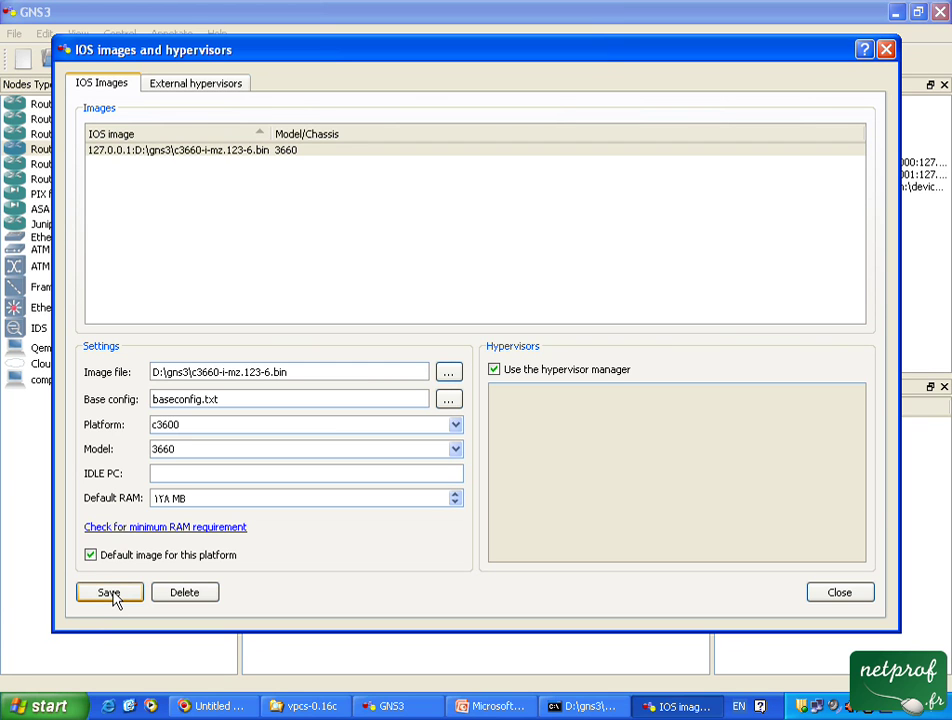
click(839, 594)
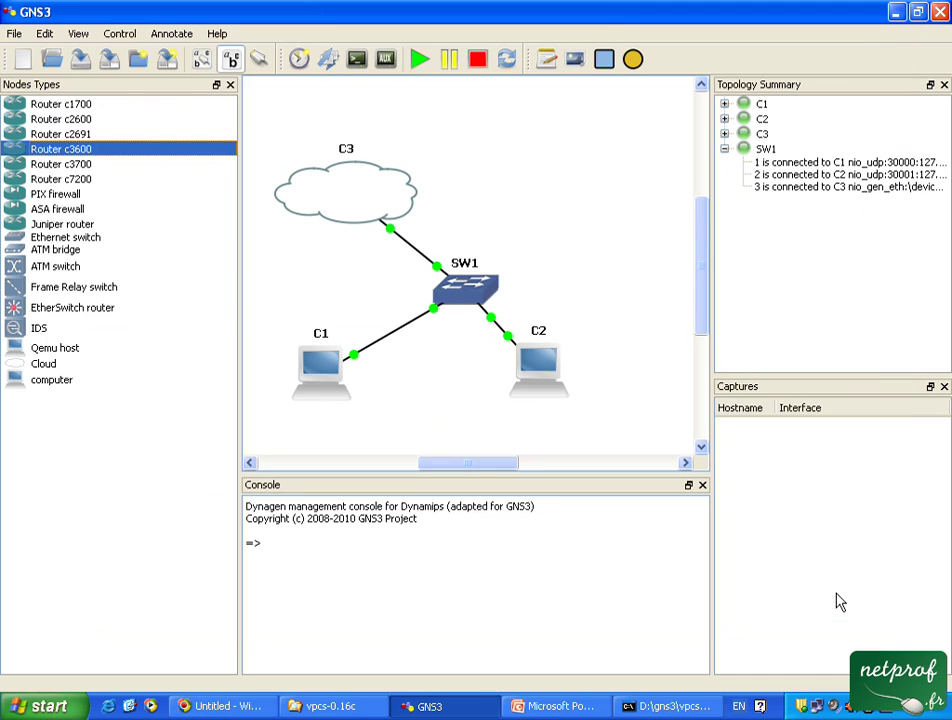
Place a Router c3600 in the topology above SW1, to the right of cloud C3.
drag(62, 149, 497, 172)
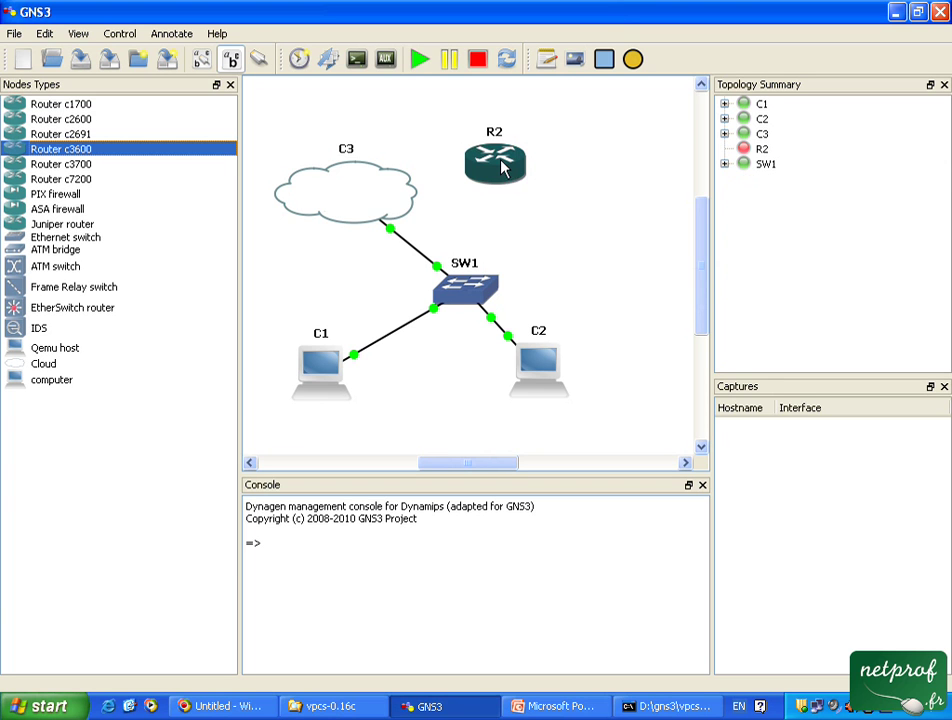
mouse_move(502, 168)
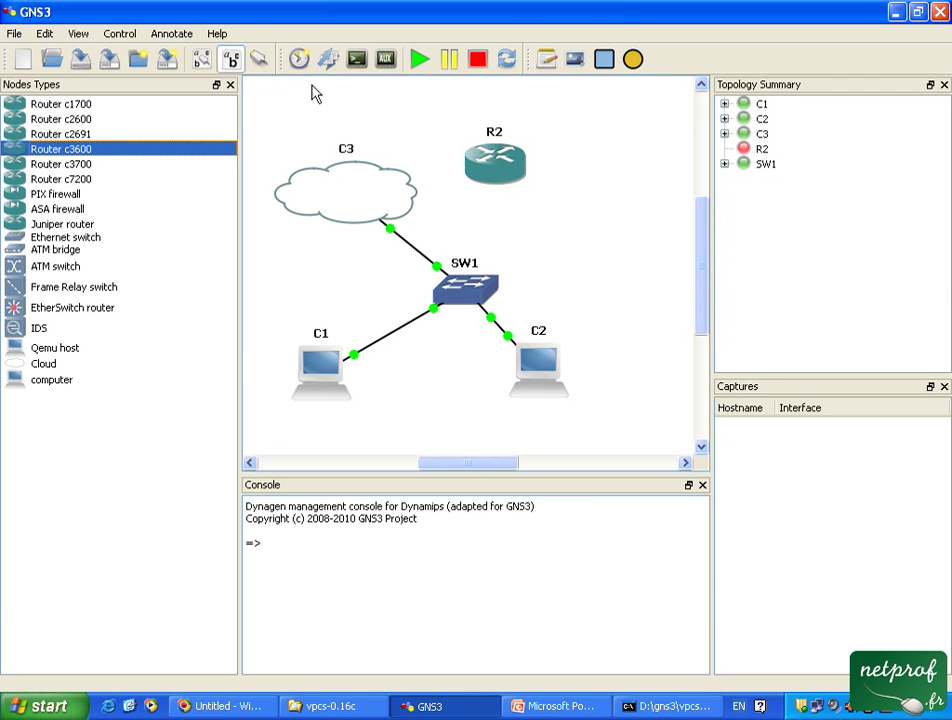
Examine router R2's slot adapters and the modules available for slot 1, and cancel the node configuration.
right_click(499, 166)
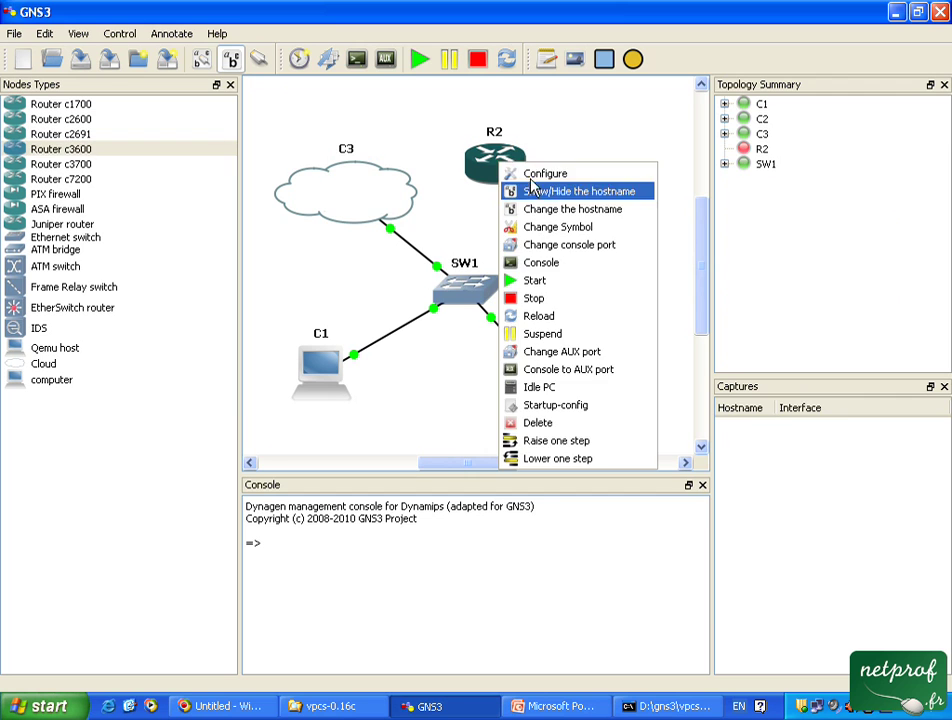
click(532, 177)
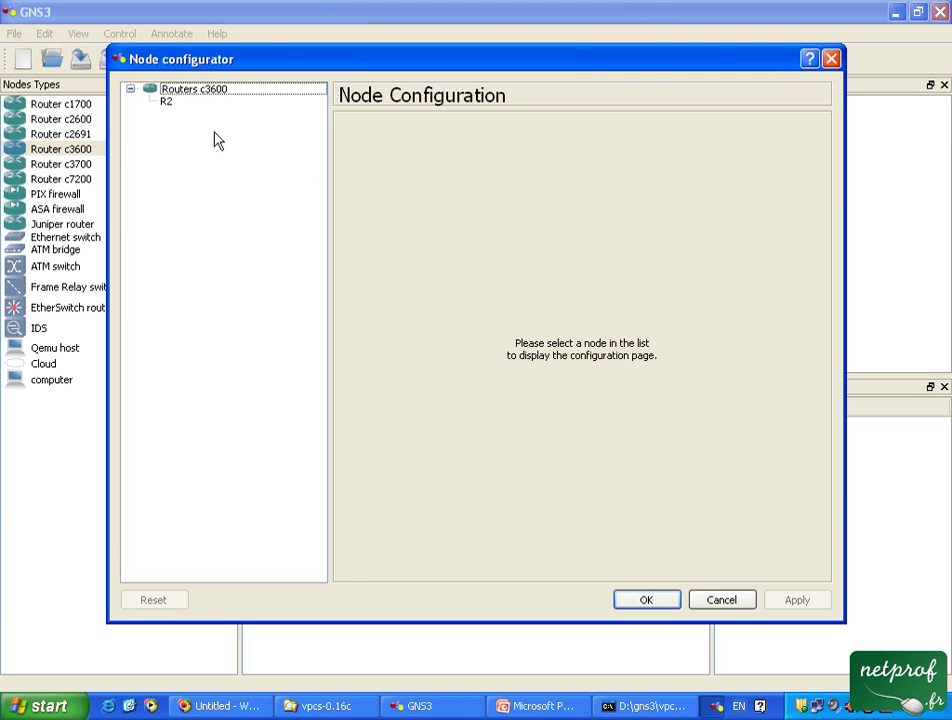
click(175, 102)
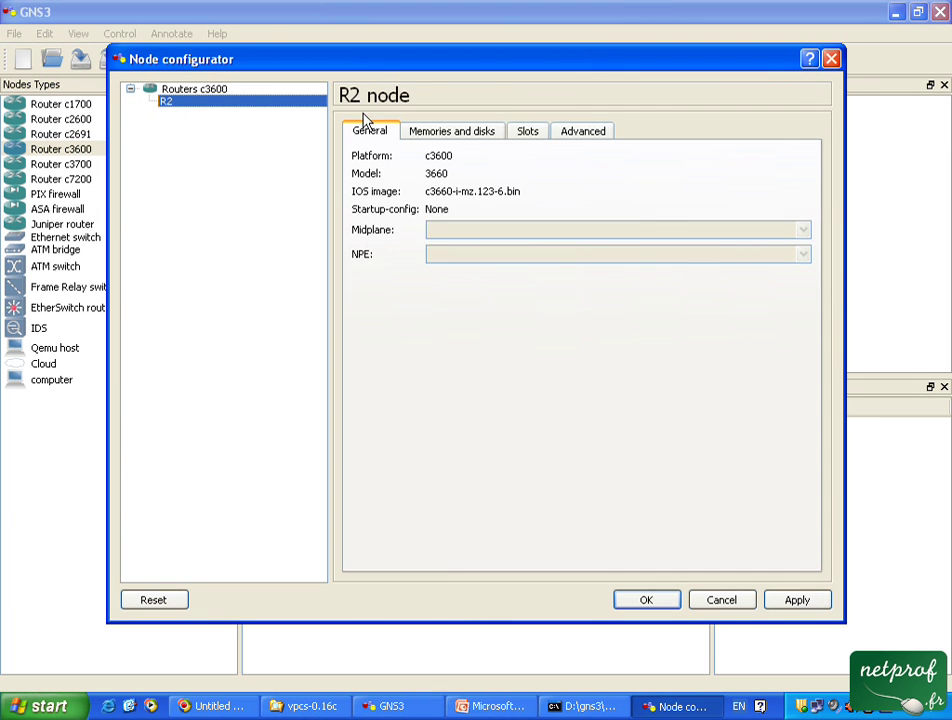
click(525, 133)
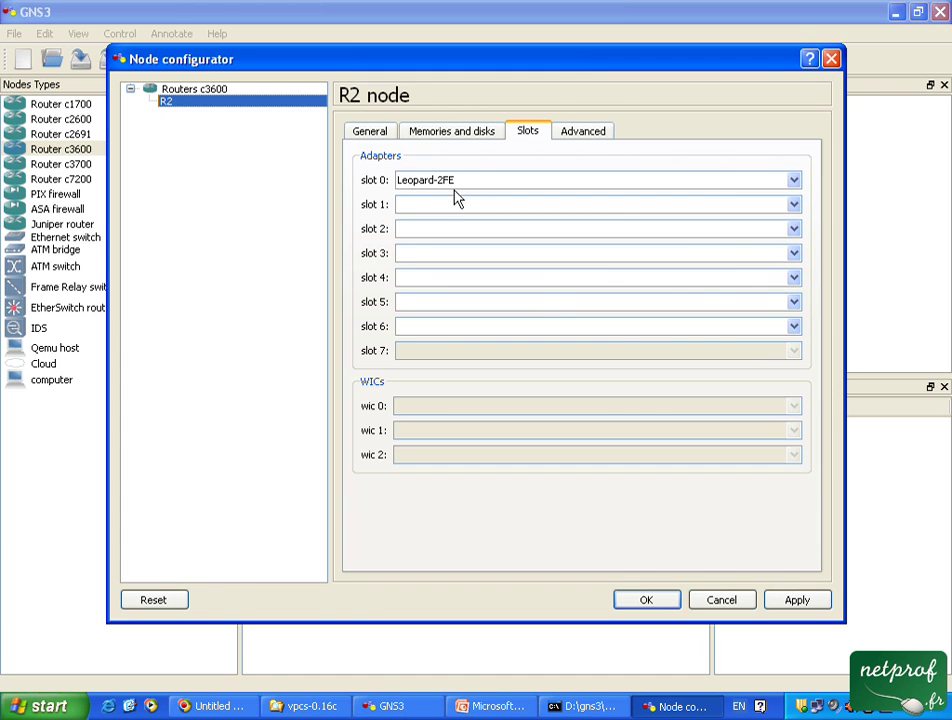
click(451, 207)
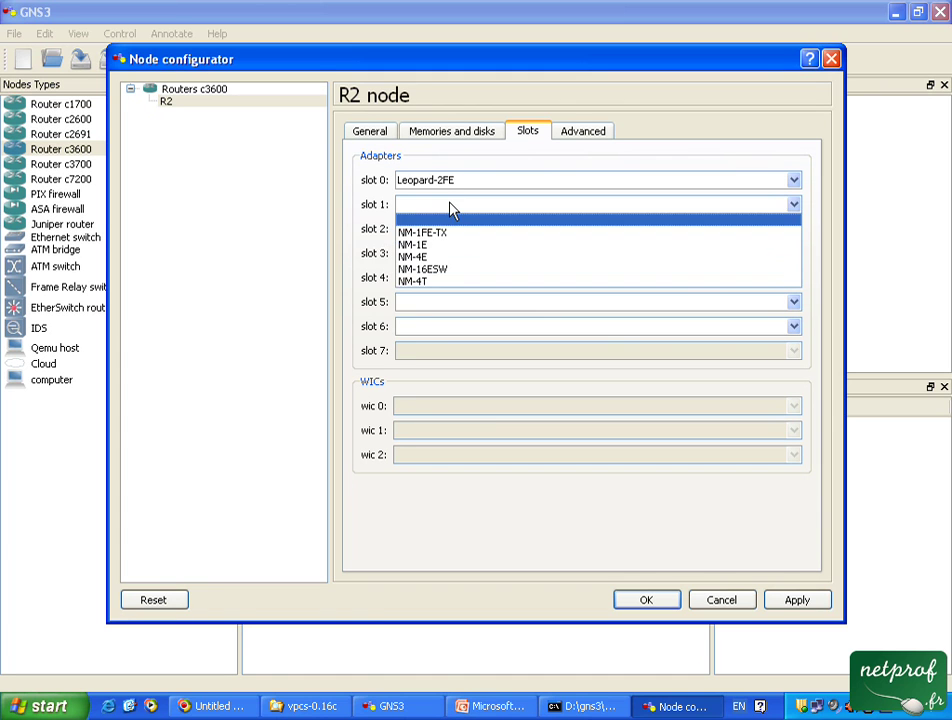
click(451, 207)
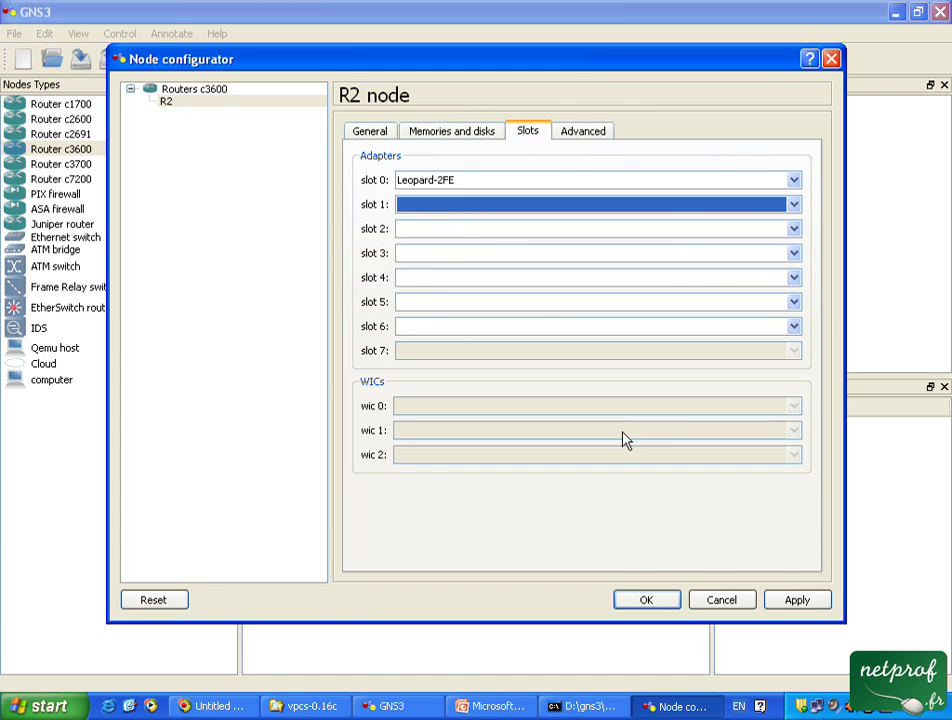
click(721, 600)
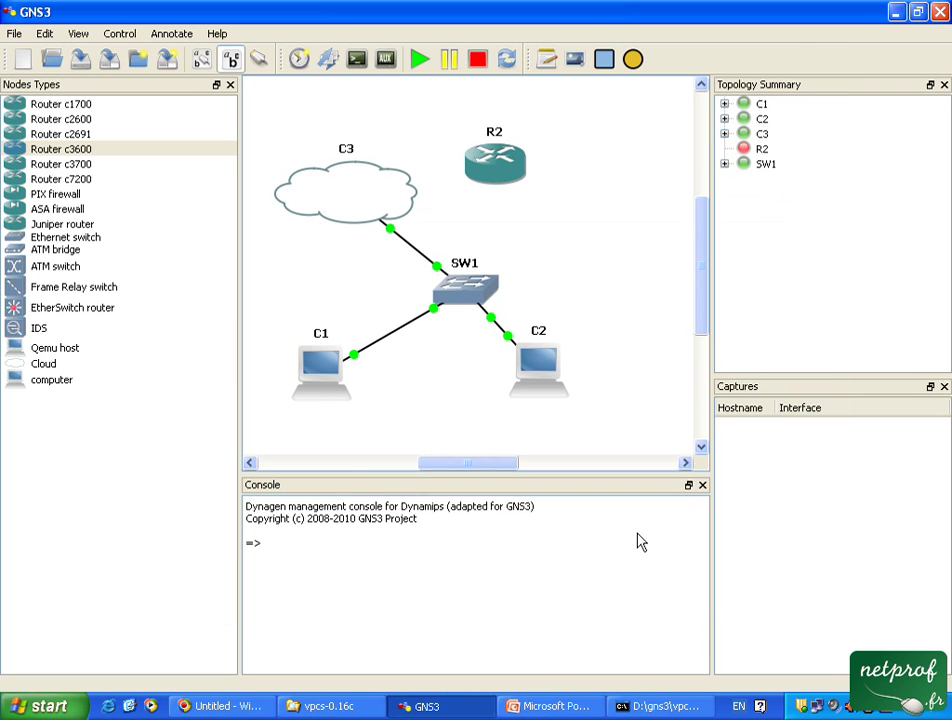
Link router R2 to switch SW1 with a FastEthernet link and leave link mode.
click(259, 59)
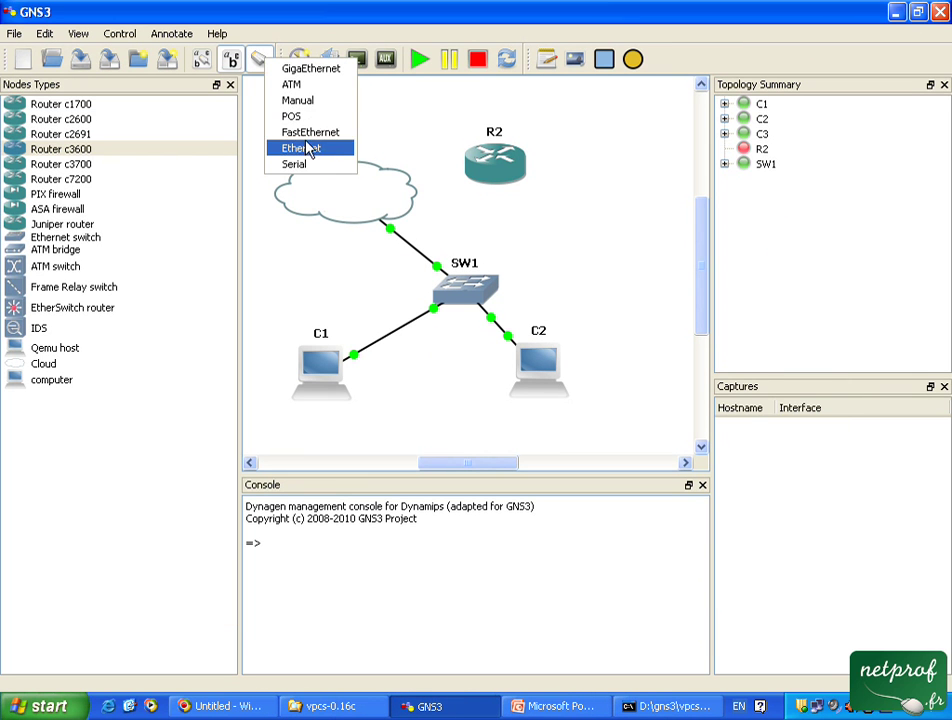
click(340, 133)
click(495, 162)
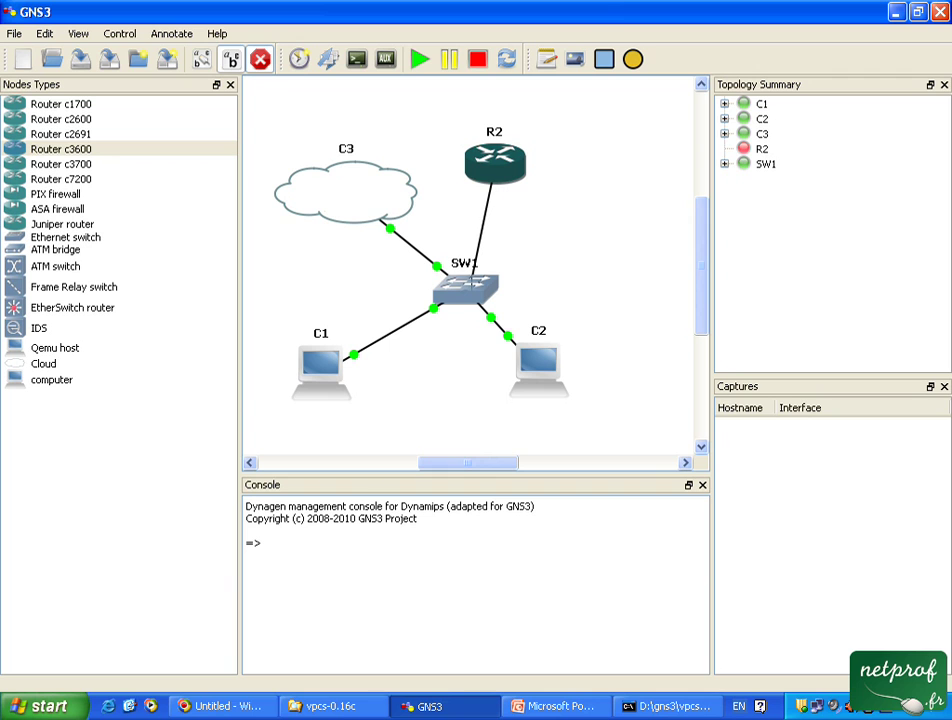
click(474, 268)
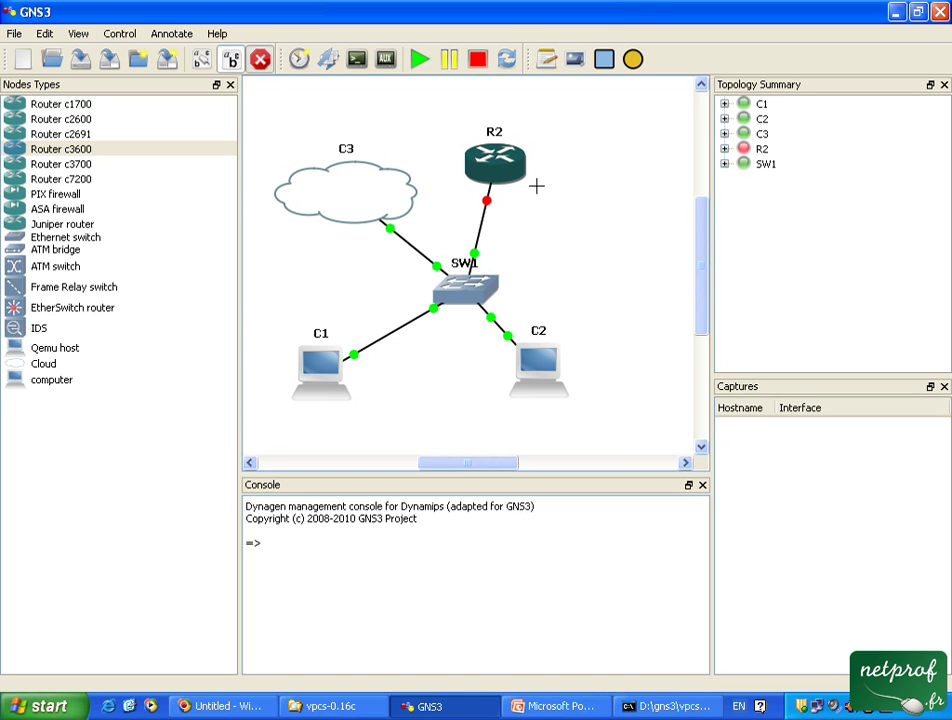
click(260, 60)
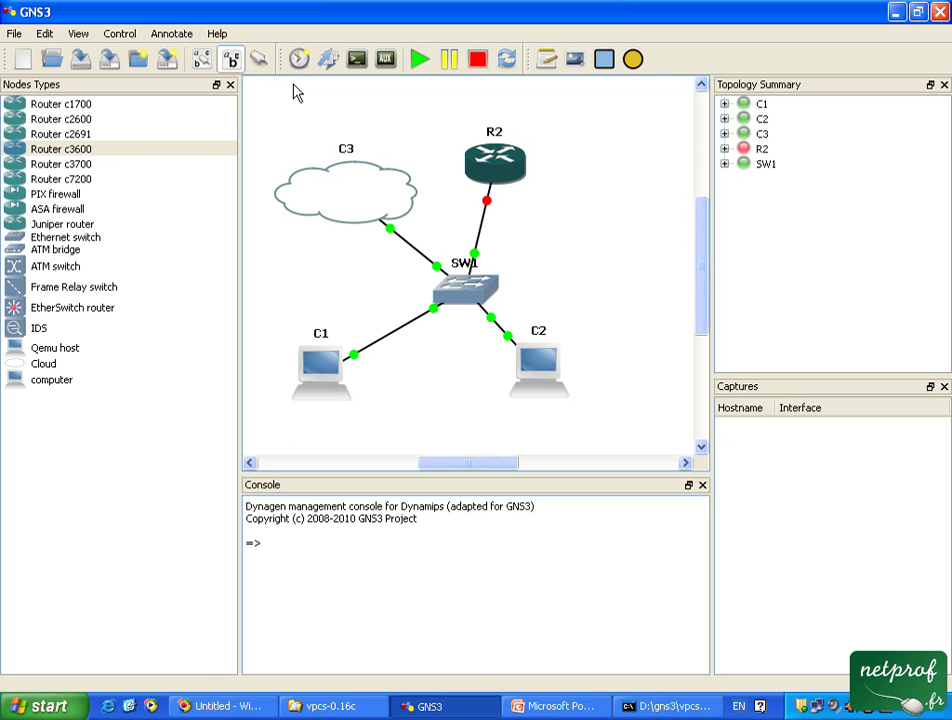
Start router R2, view its boot output in the console, and minimise the console window.
right_click(499, 158)
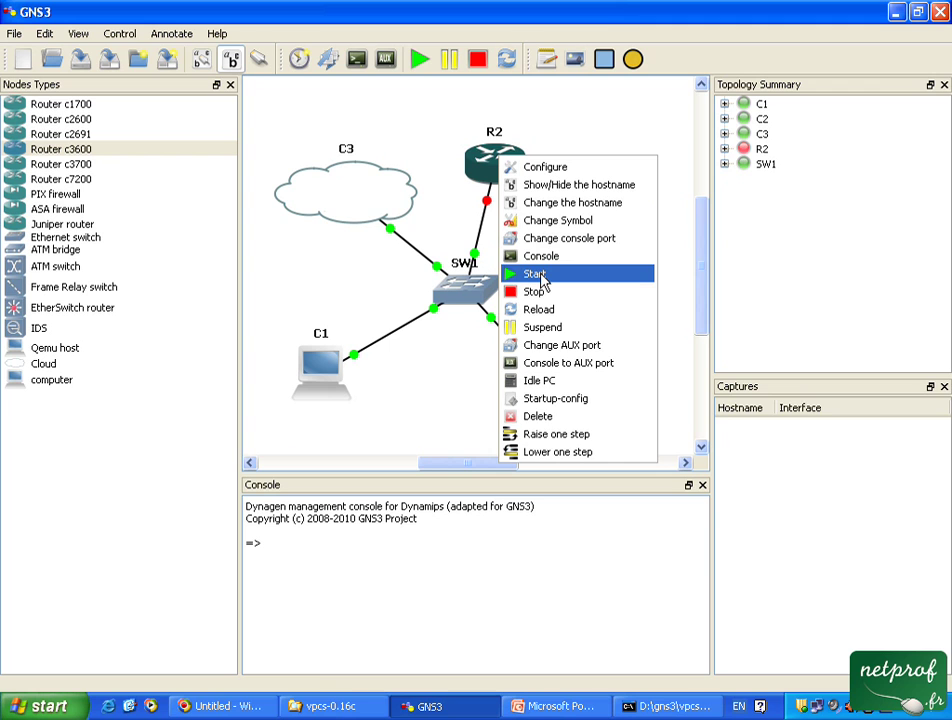
click(540, 278)
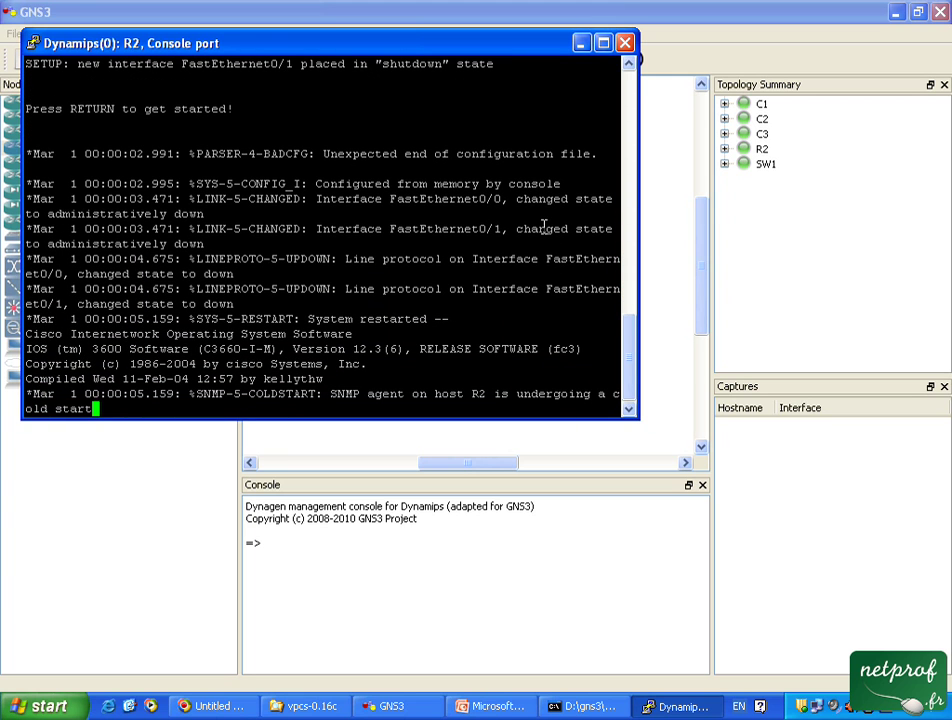
click(583, 44)
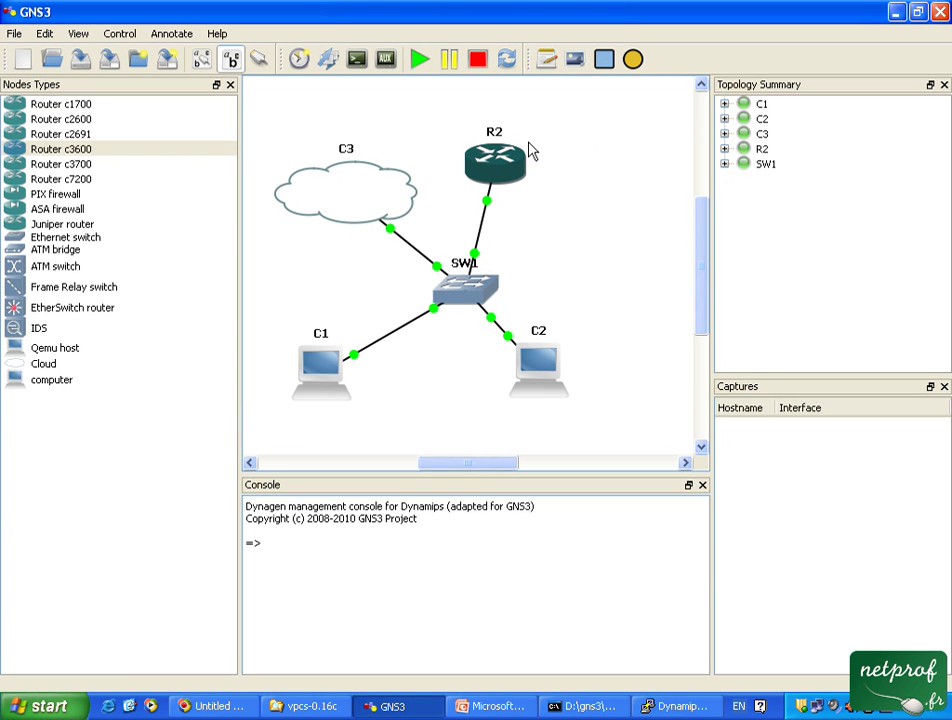
Move router R2 slightly to the right in the topology, away from cloud C3.
right_click(490, 163)
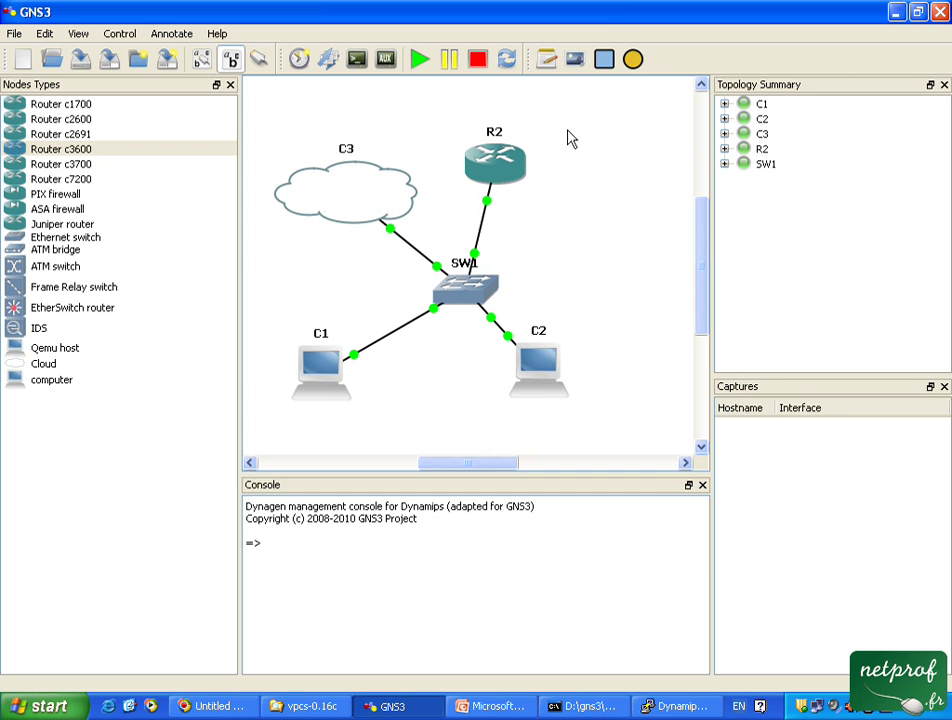
drag(518, 176, 547, 182)
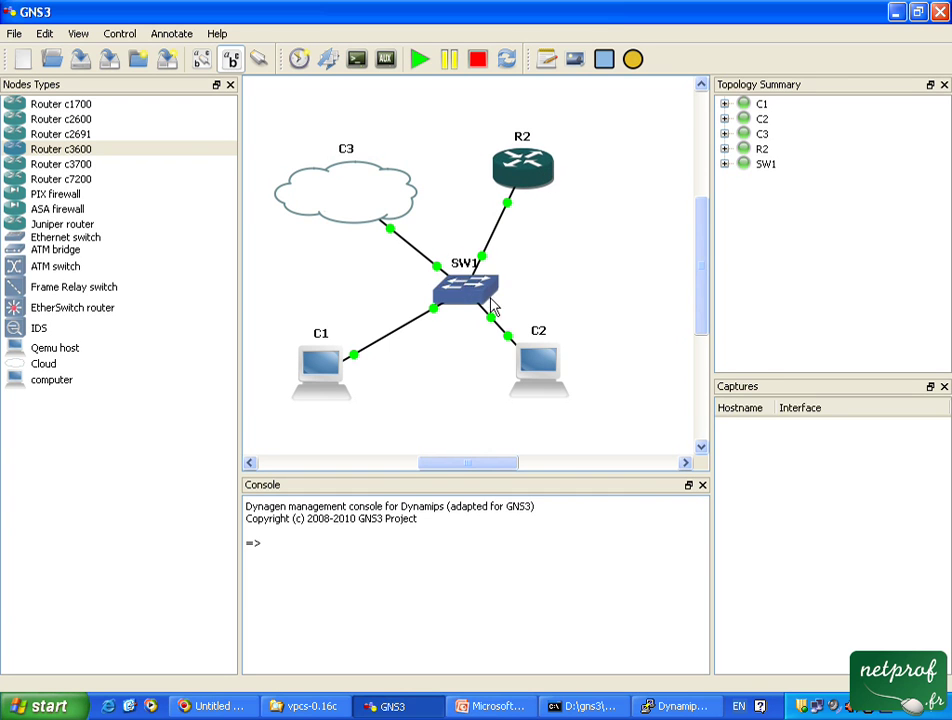